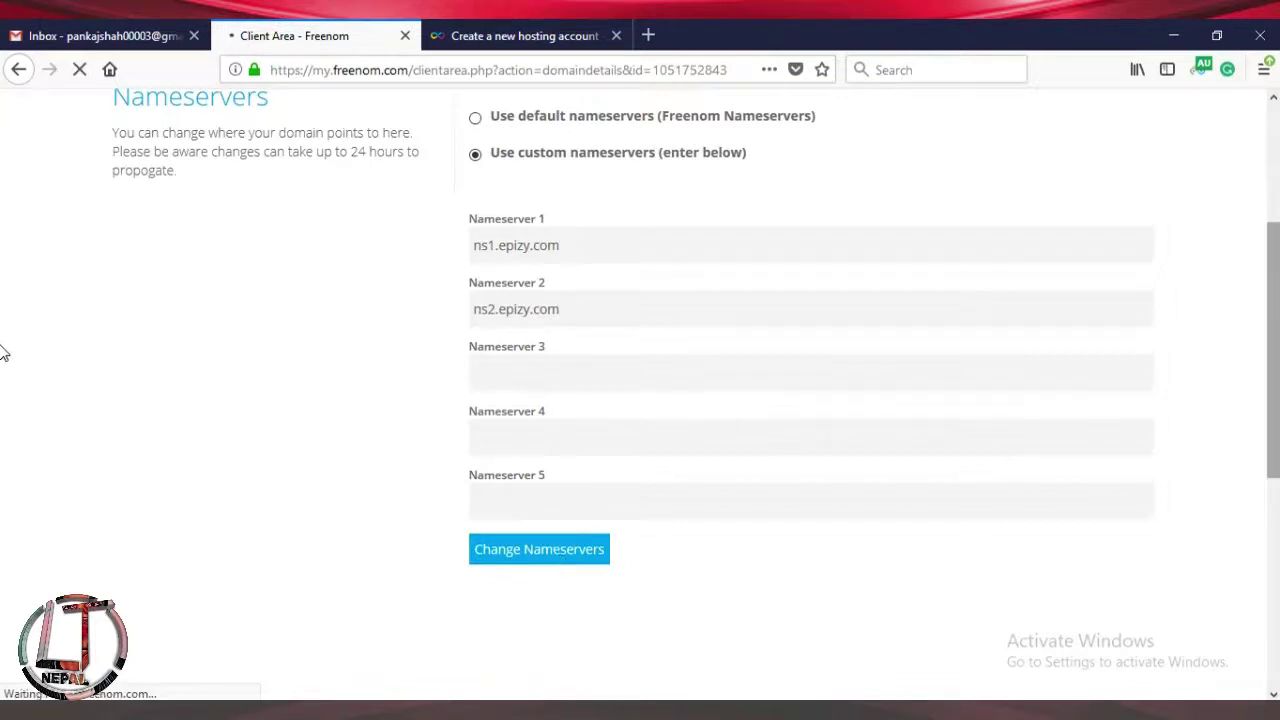
# Scroll back up the Freenom page after submitting nameservers ns1.epizy.com and ns2.epizy.com.
pyautogui.scroll(5, 2, 300)
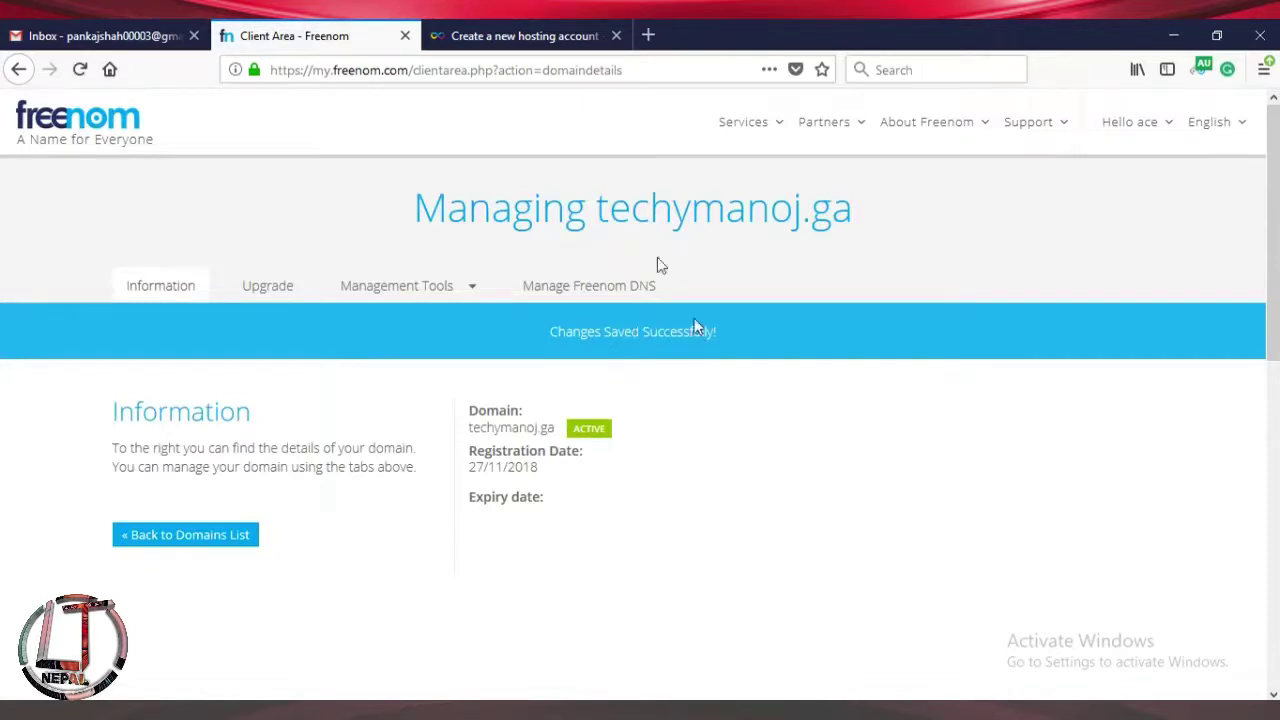
# After the 'Changes Saved Successfully' banner, return to the InfinityFree 'Create a new hosting account' tab.
pyautogui.click(519, 38)
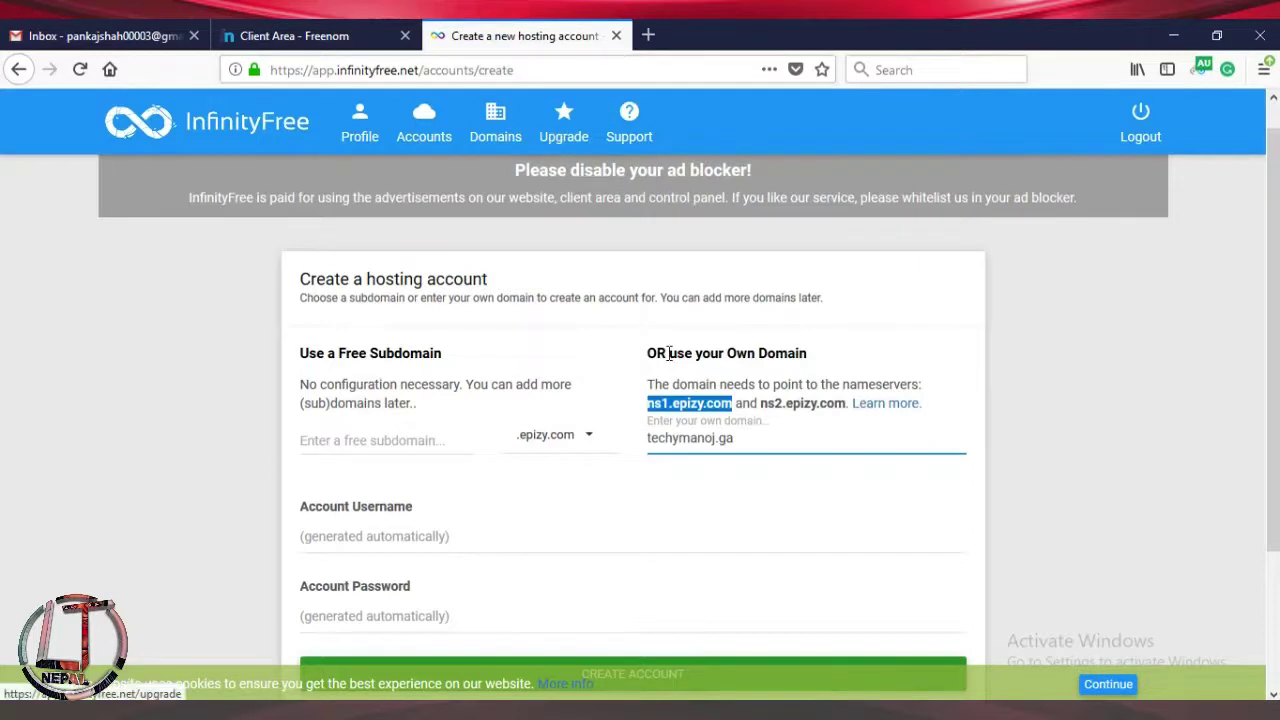
# Create the techymanoj.ga hosting account and open its control panel from the setup page.
pyautogui.scroll(-1, 1270, 322)
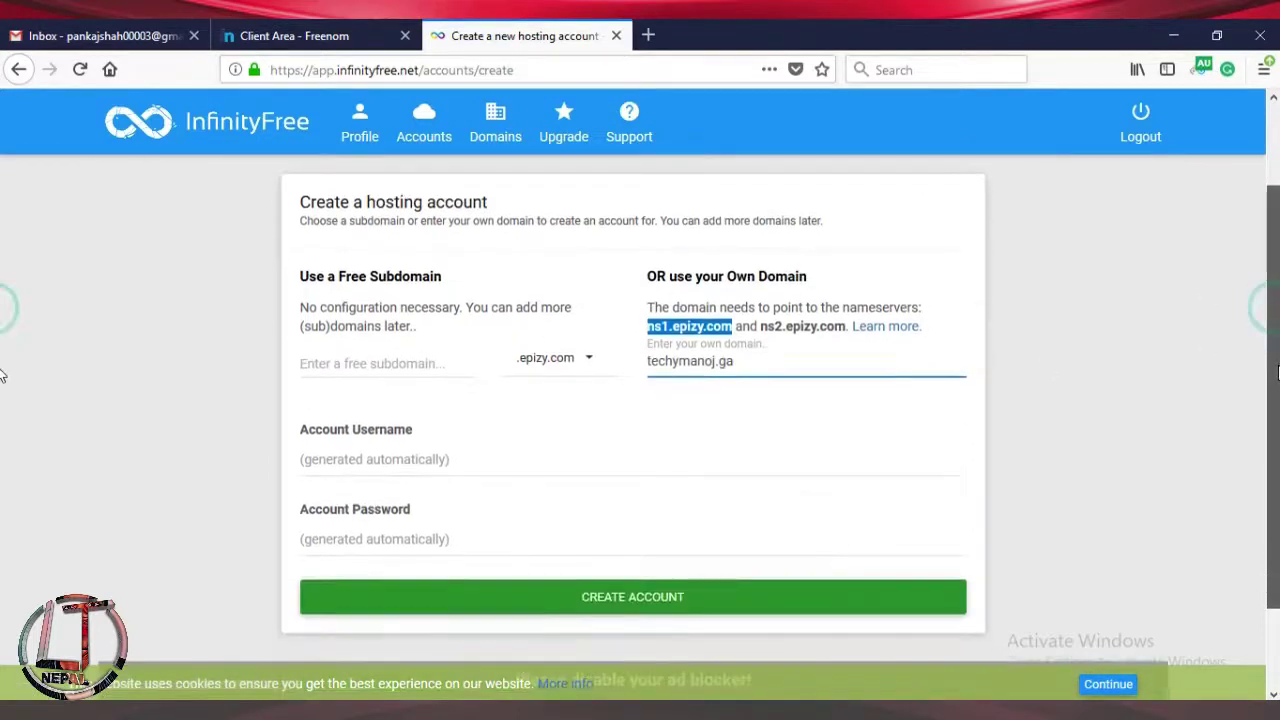
pyautogui.click(652, 600)
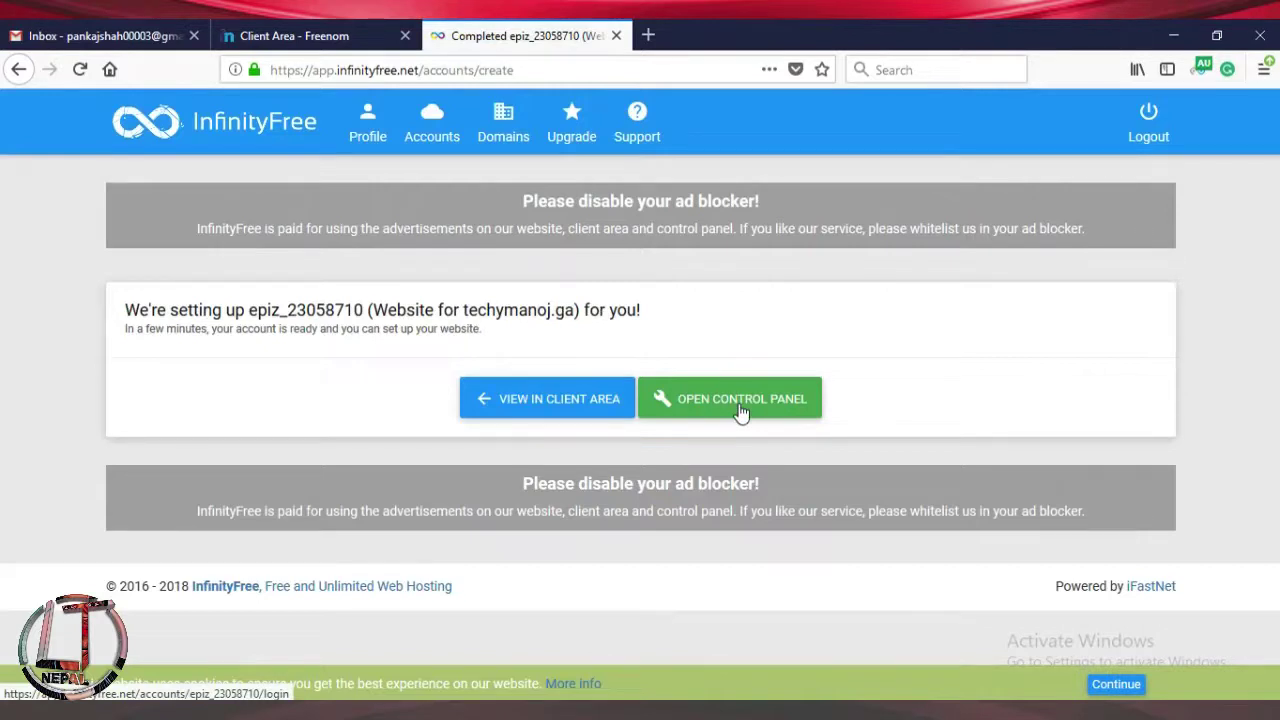
pyautogui.click(740, 414)
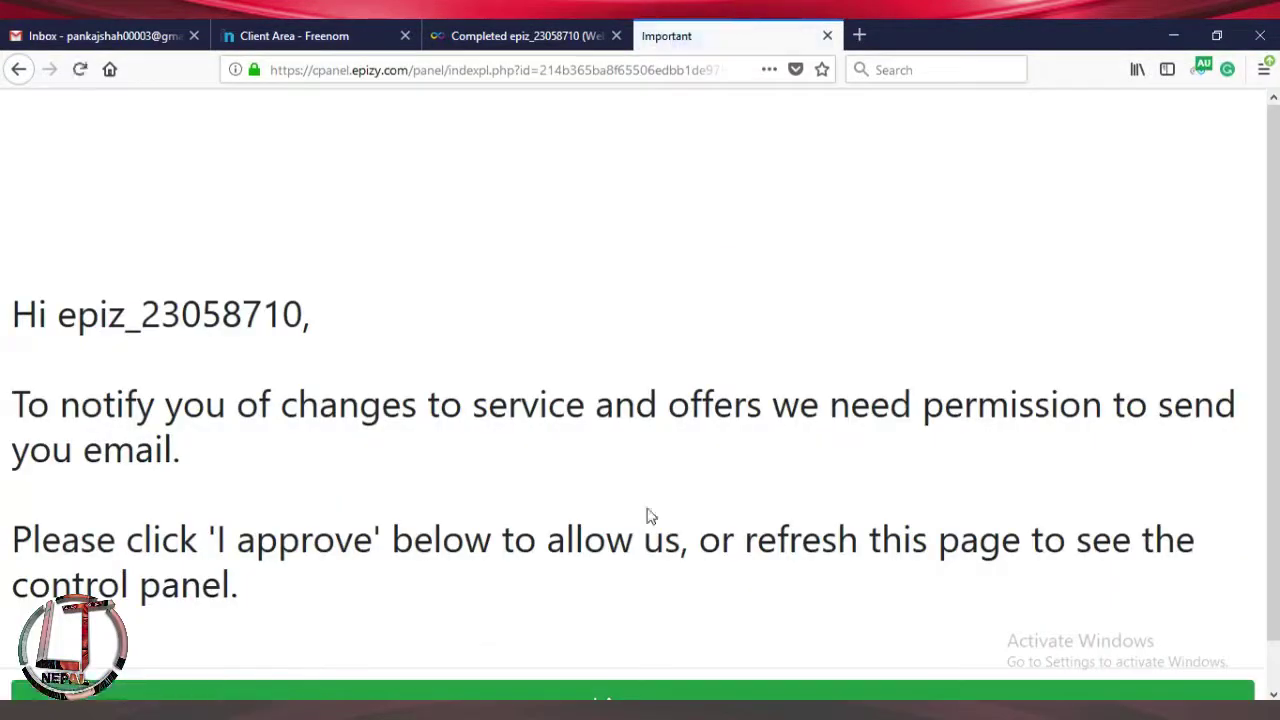
# Approve the VistaPanel email notice and launch Softaculous Apps Installer from the Software section.
pyautogui.scroll(-1, 4, 343)
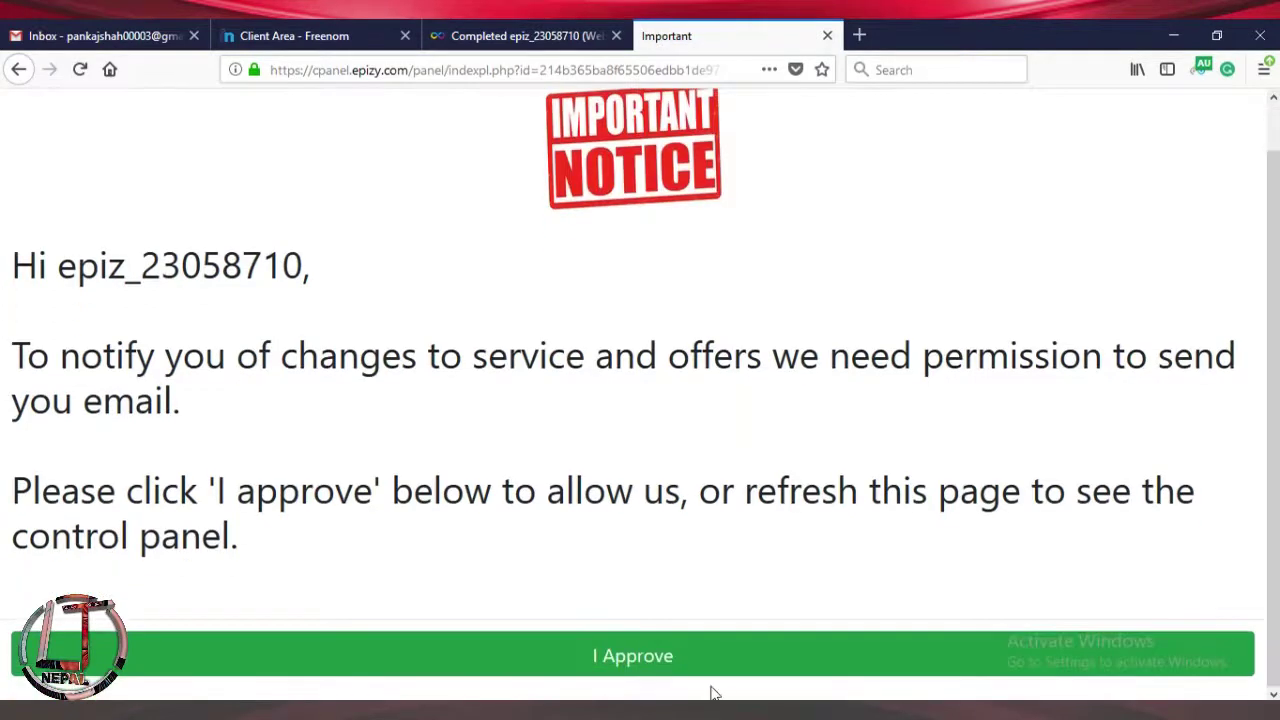
pyautogui.click(610, 664)
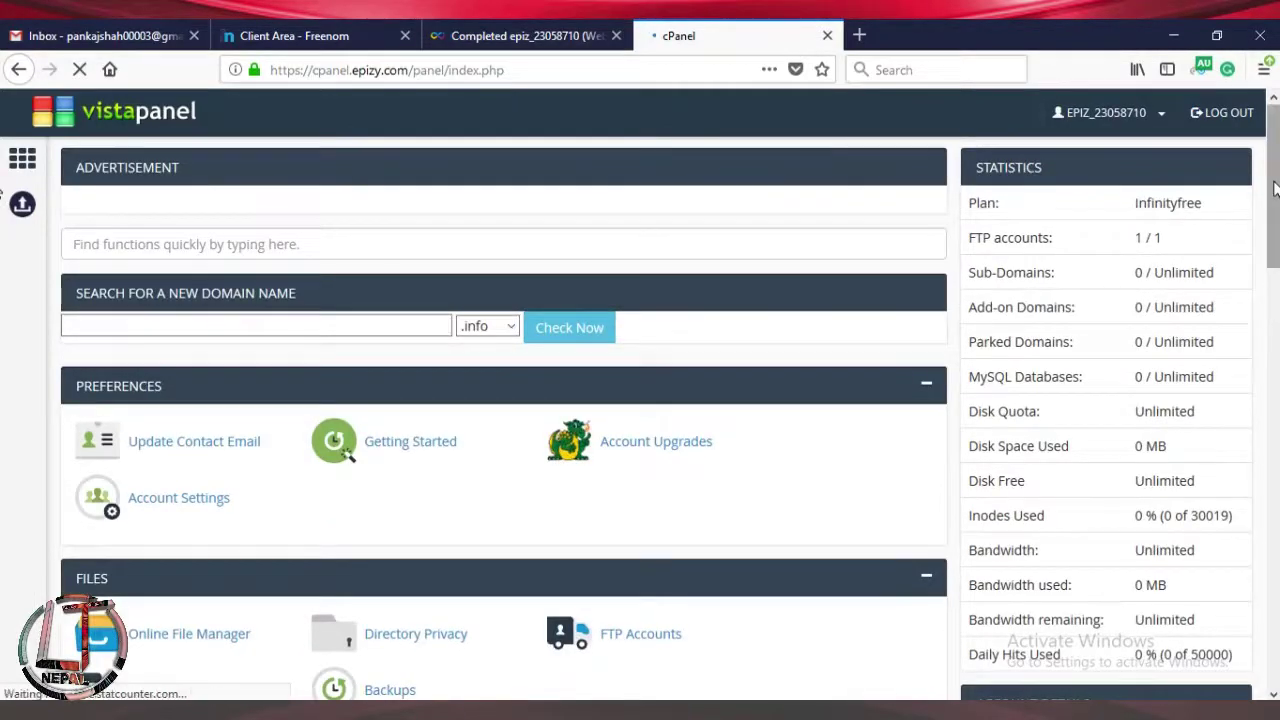
pyautogui.scroll(-3, 500, 400)
pyautogui.scroll(-5, 3, 305)
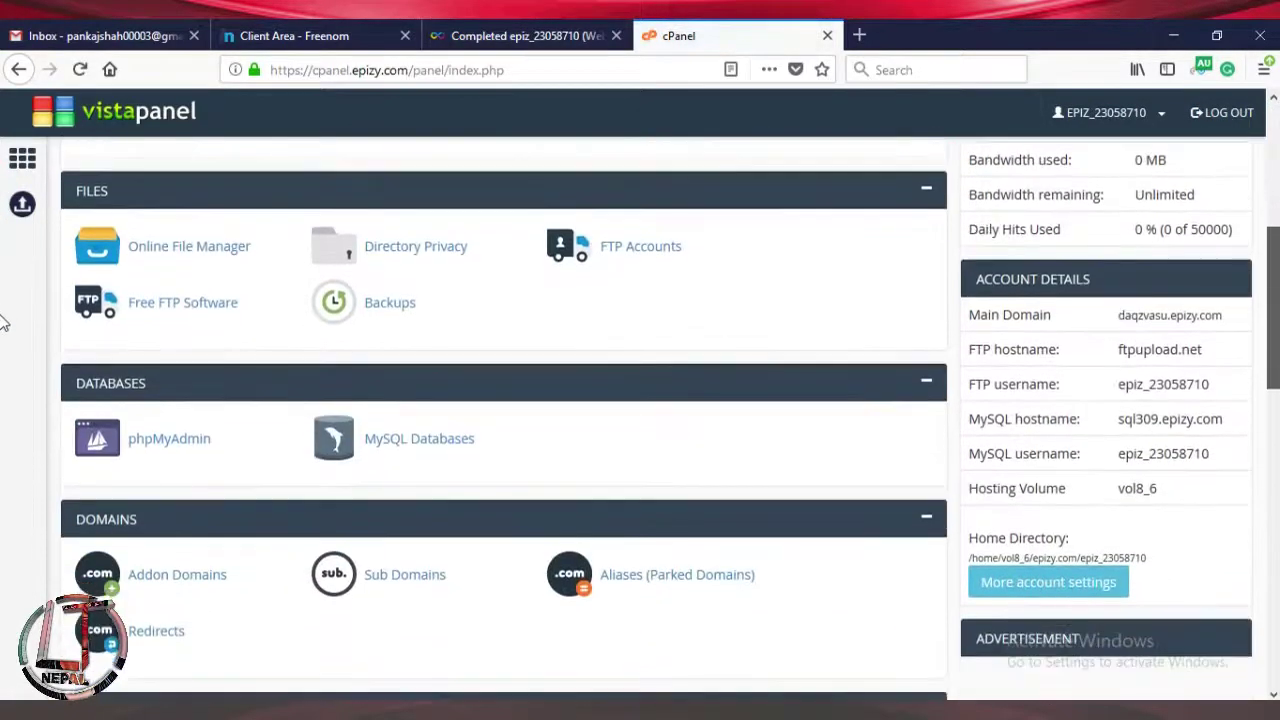
pyautogui.scroll(-3, 3, 450)
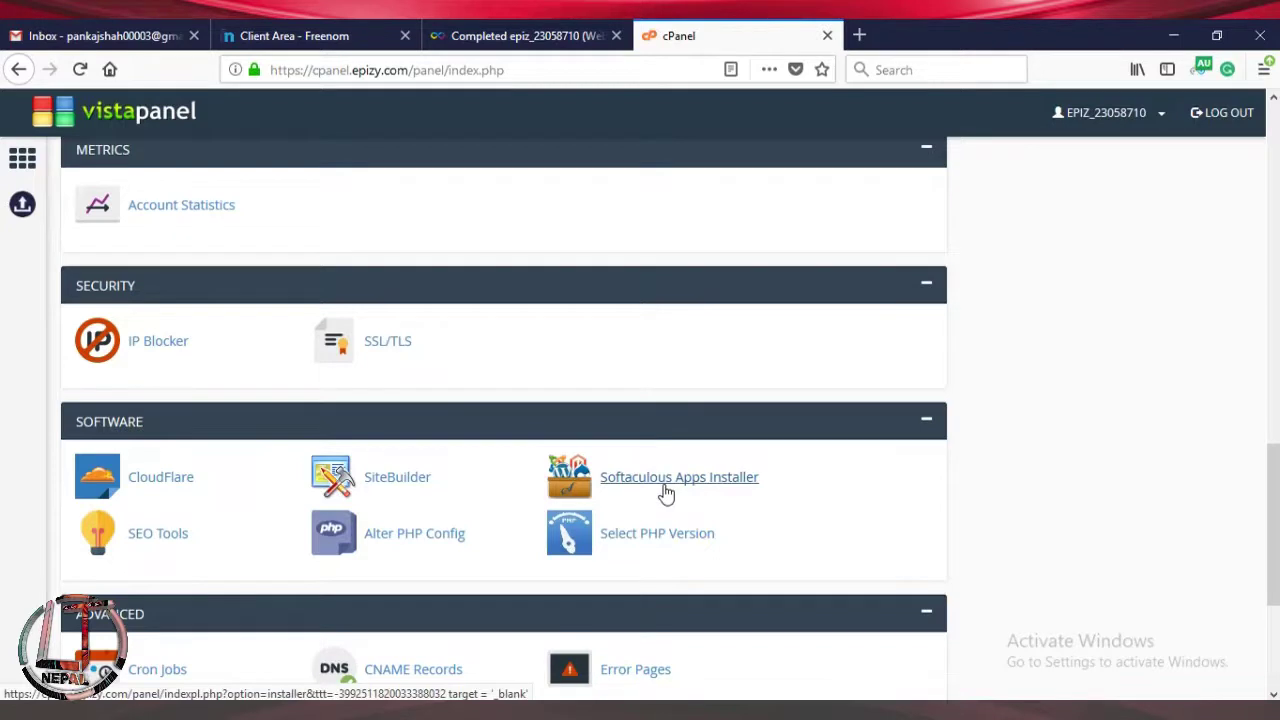
pyautogui.click(665, 490)
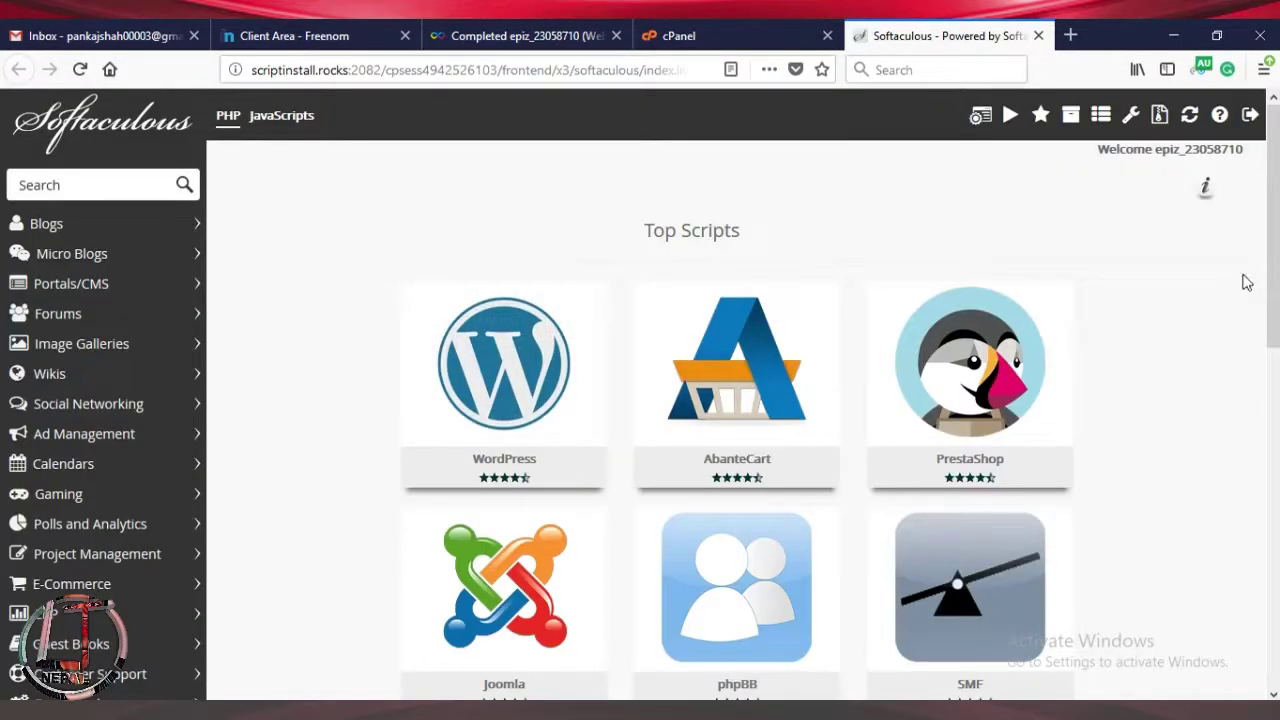
# Start a WordPress install from the WordPress tile in Top Scripts.
pyautogui.scroll(-1, 3, 285)
pyautogui.moveTo(722, 422)
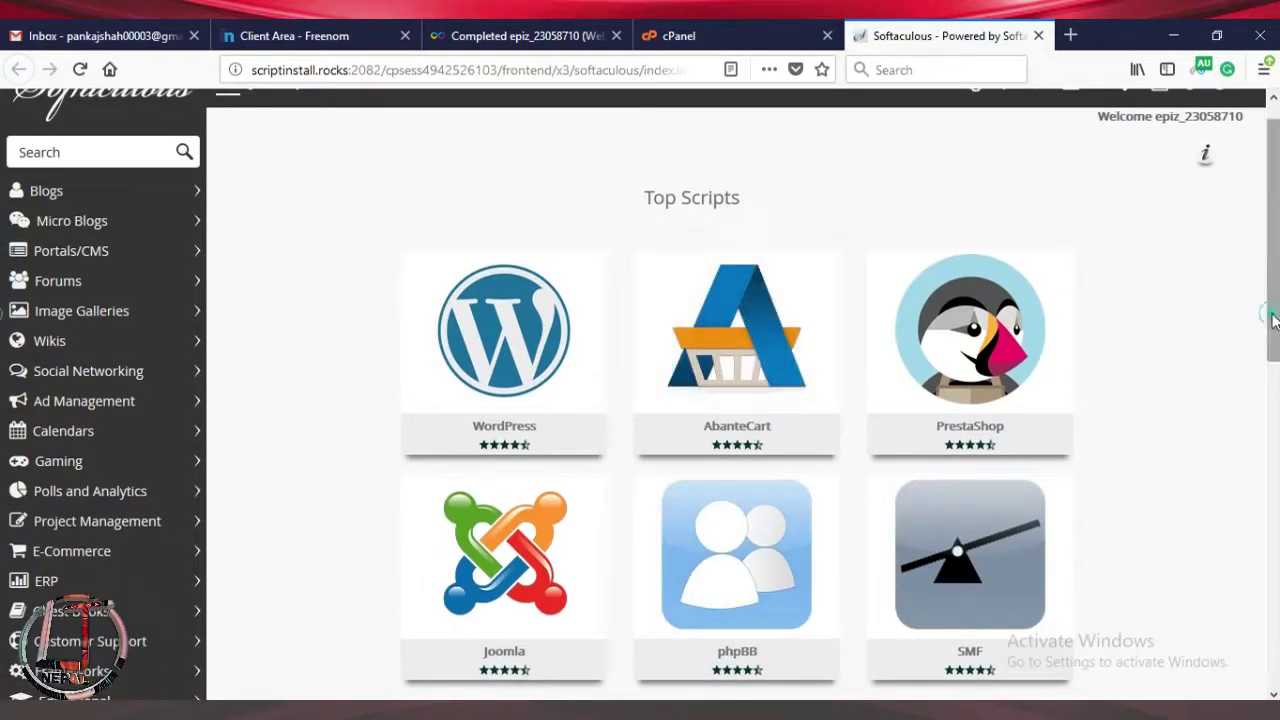
pyautogui.scroll(-1, 1273, 320)
pyautogui.moveTo(563, 340)
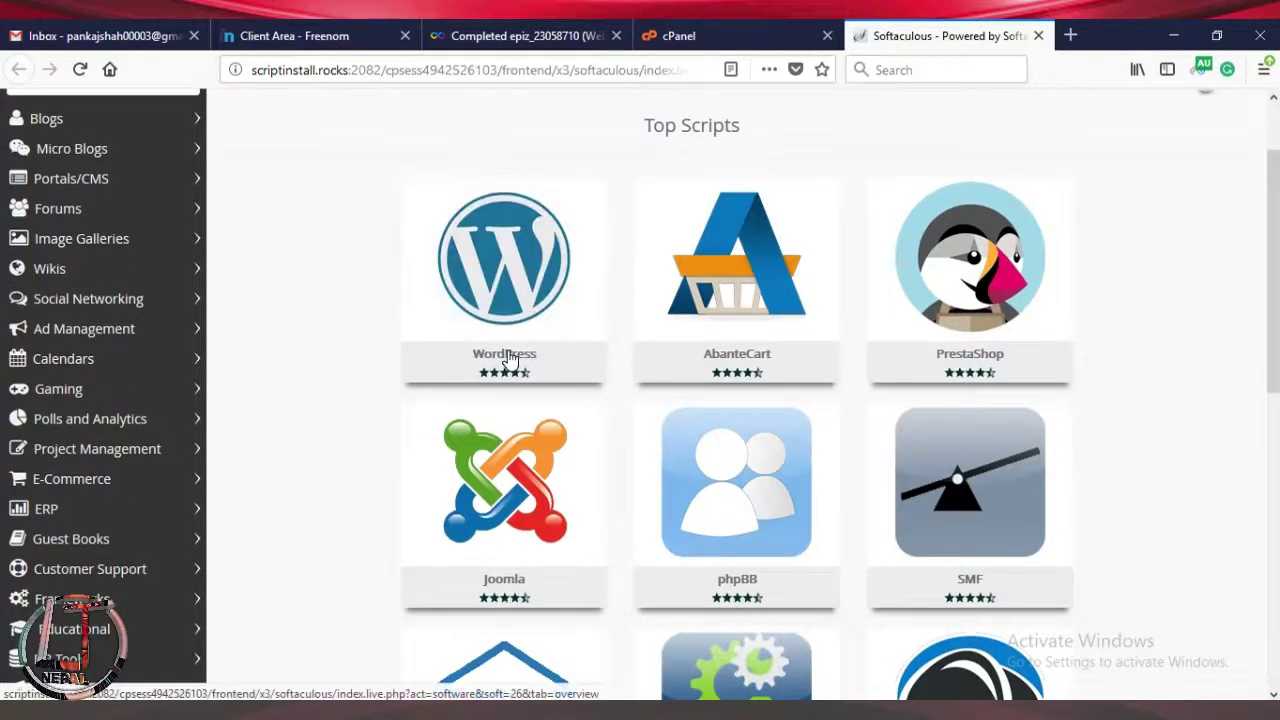
pyautogui.click(437, 312)
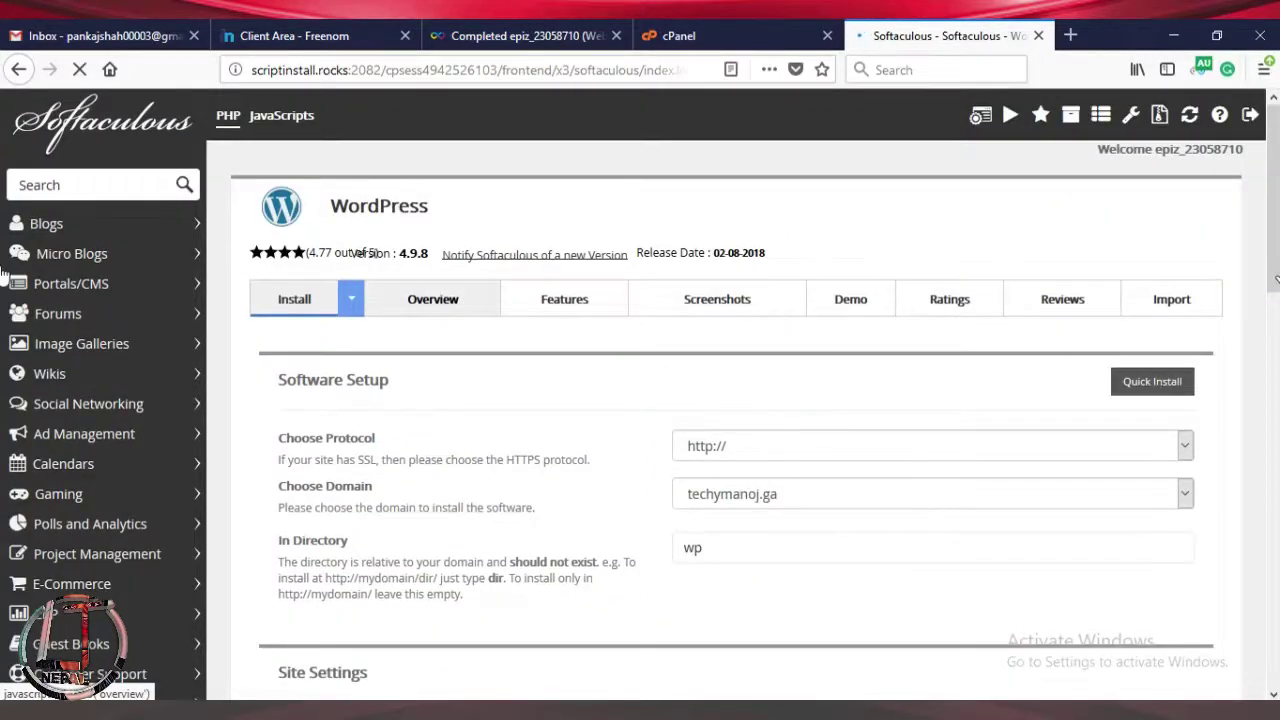
pyautogui.scroll(-2, 1276, 275)
pyautogui.scroll(-2, 1276, 275)
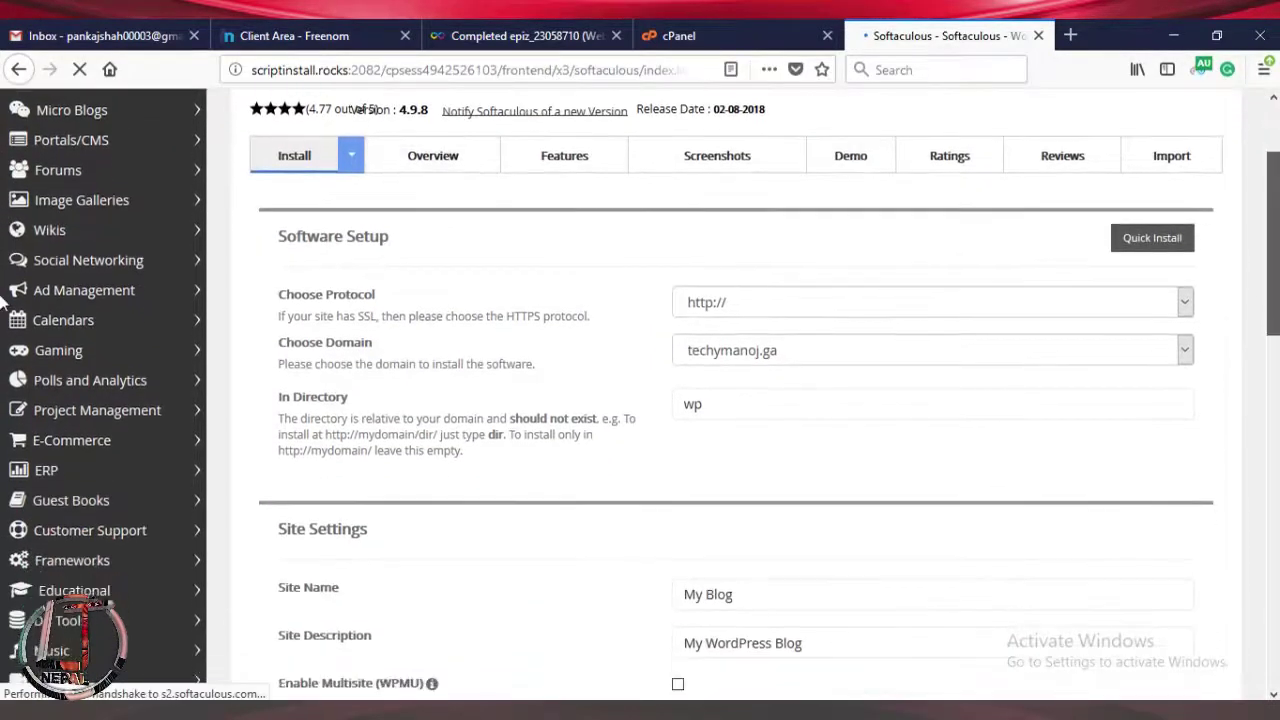
pyautogui.click(775, 347)
pyautogui.click(752, 300)
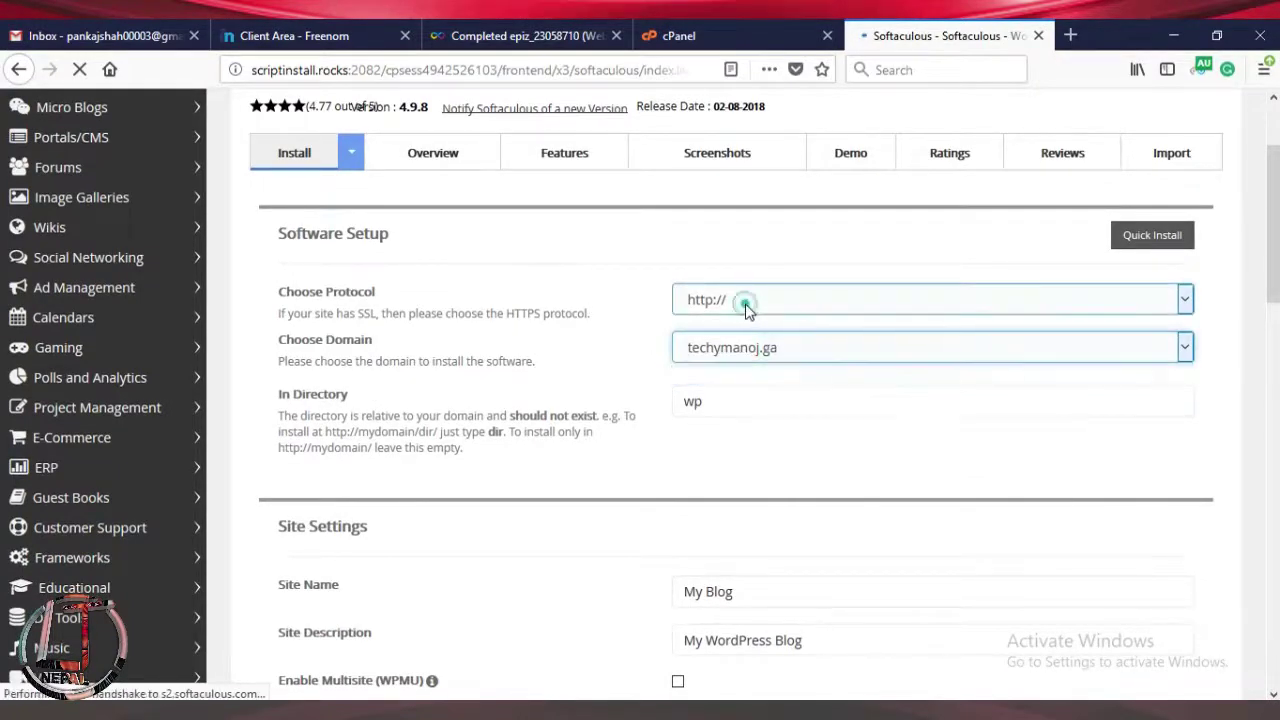
pyautogui.click(745, 300)
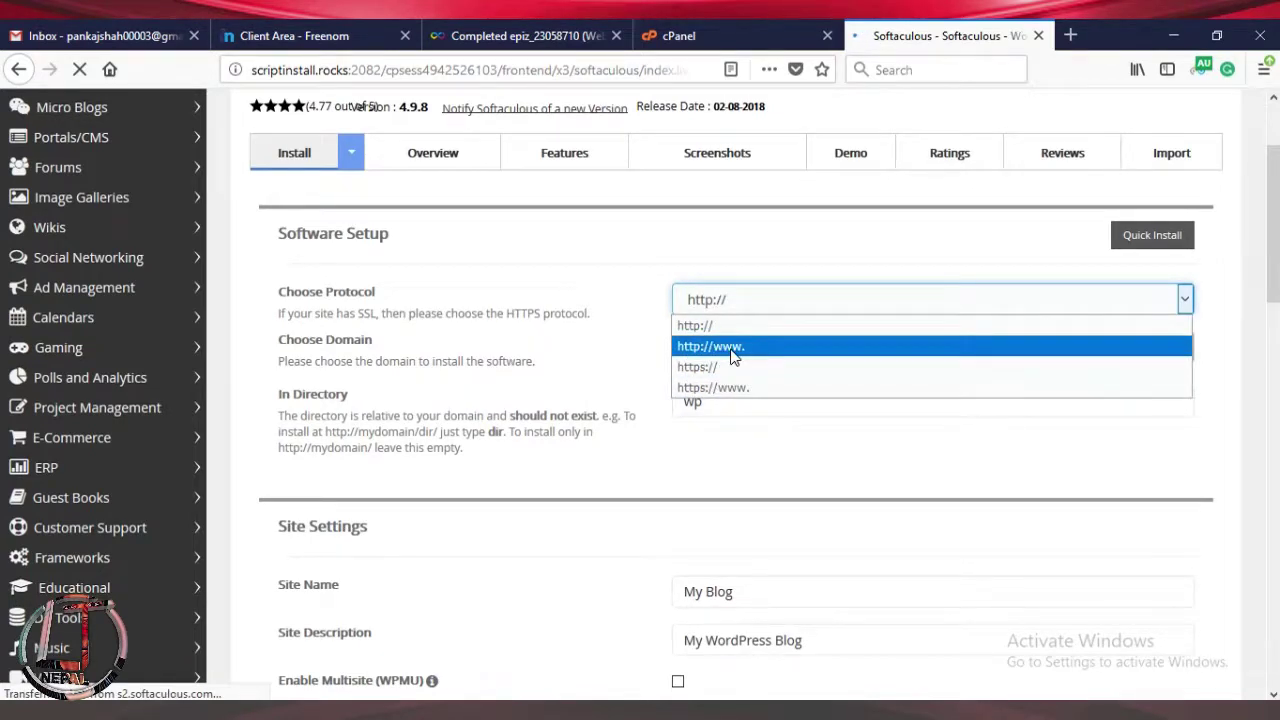
pyautogui.click(733, 350)
pyautogui.scroll(-2, 640, 330)
pyautogui.moveTo(745, 286); pyautogui.dragTo(650, 297)
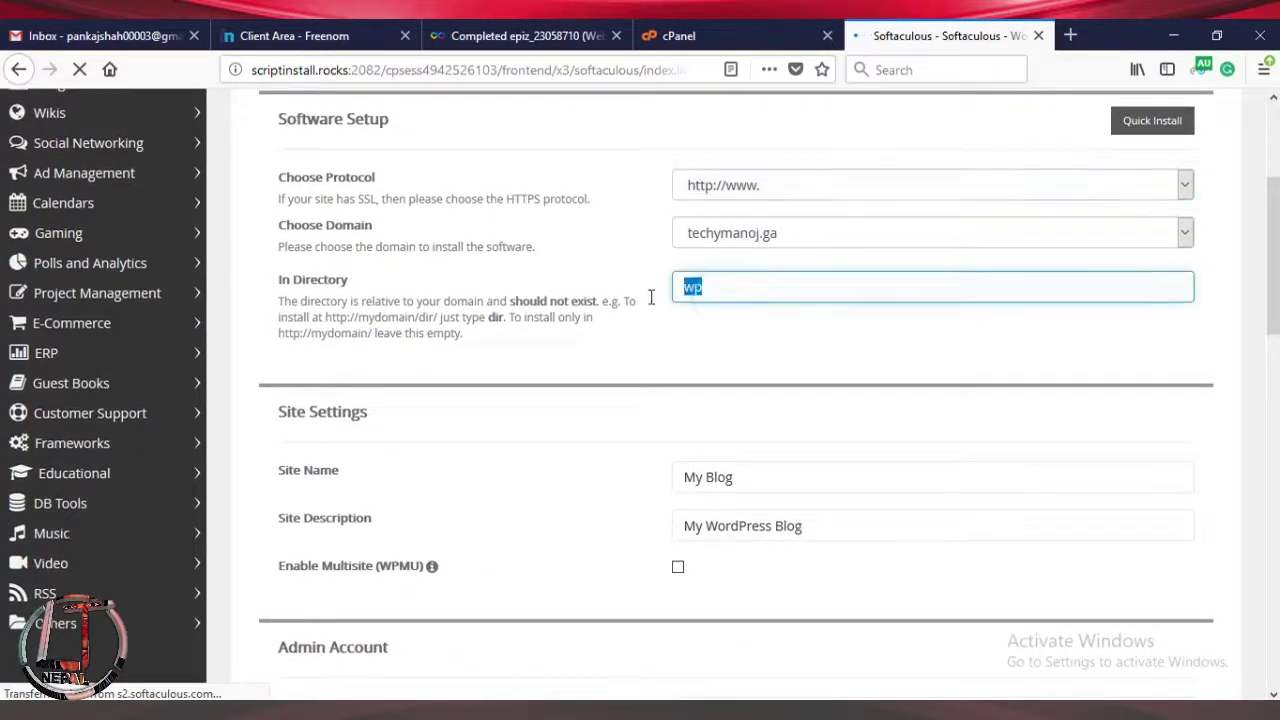
pyautogui.press('BackSpace')
# Name the site 'tech' and change its description to 'My personal Blog'.
pyautogui.click(827, 480)
pyautogui.moveTo(760, 478); pyautogui.dragTo(655, 481)
pyautogui.press('BackSpace')
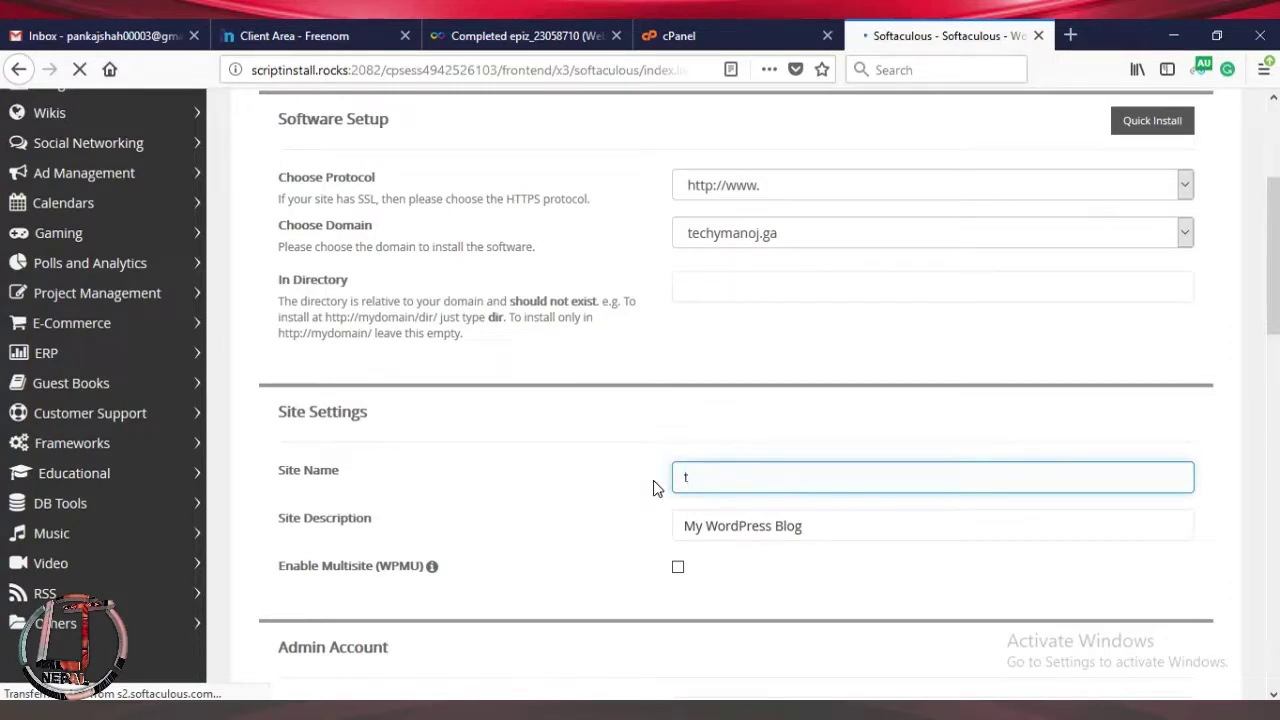
pyautogui.click(740, 532)
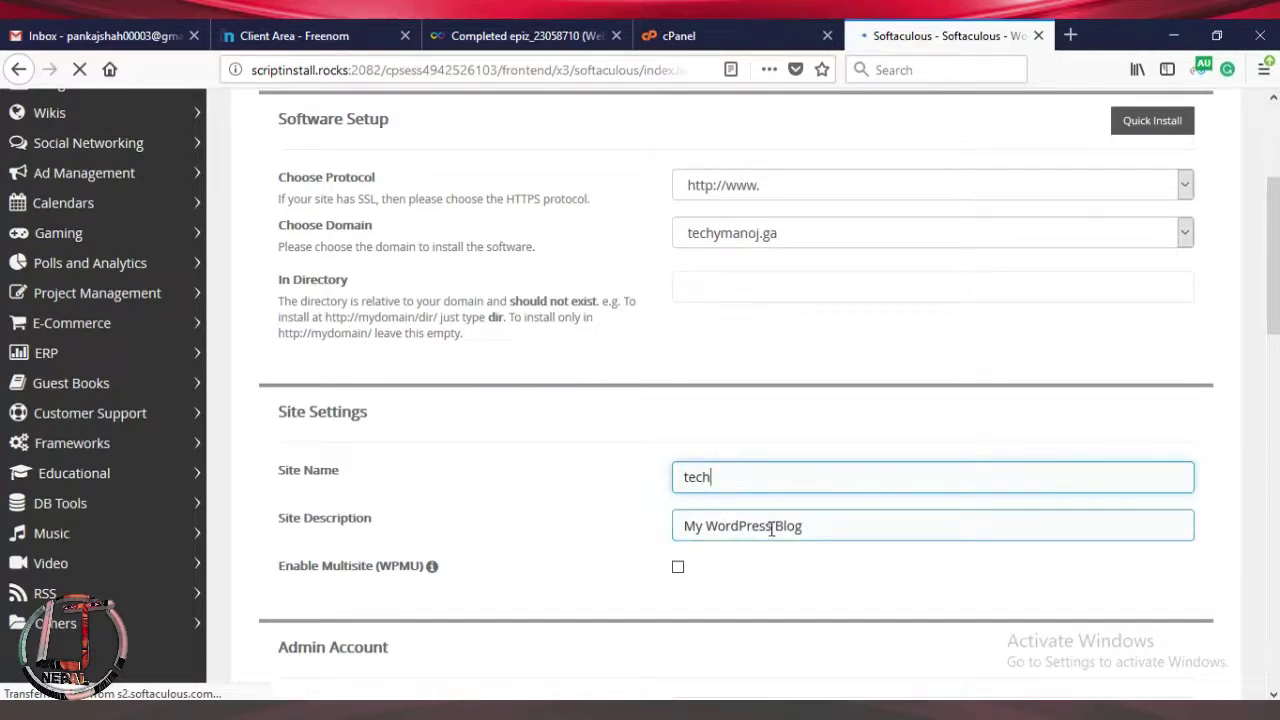
pyautogui.doubleClick(771, 528)
pyautogui.press('BackSpace')
pyautogui.write('personal')
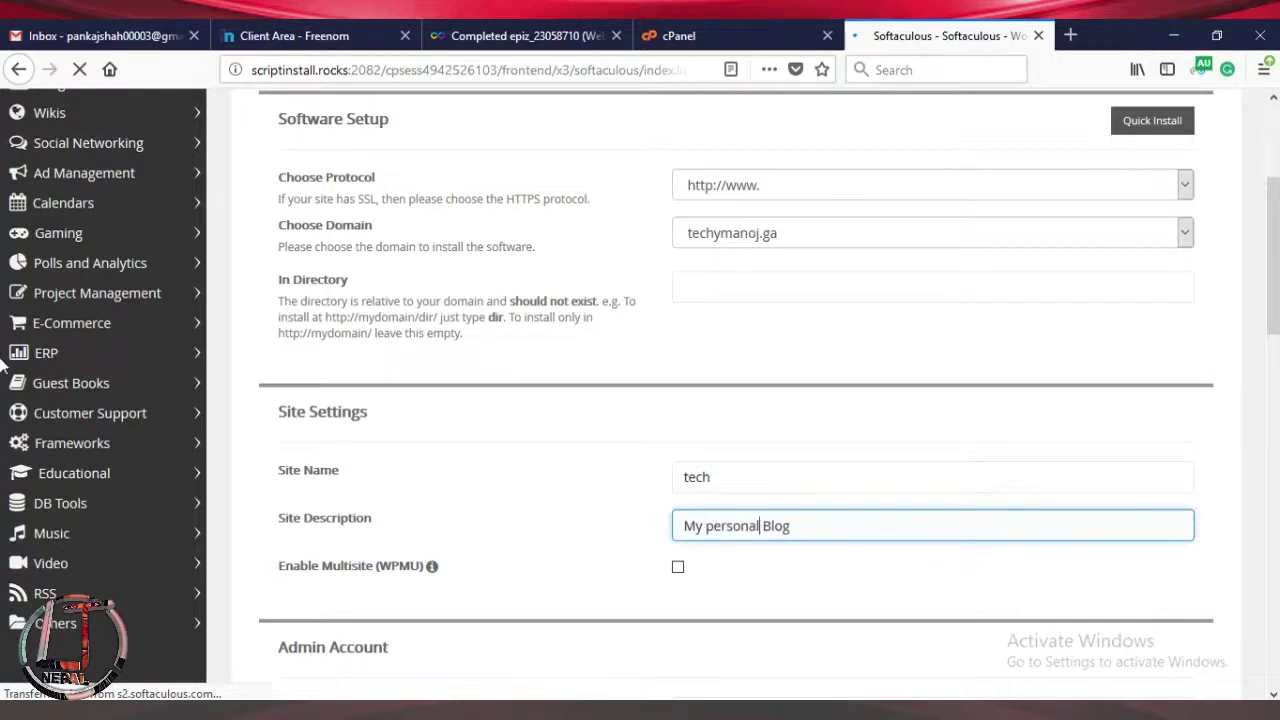
pyautogui.scroll(-2, 4, 345)
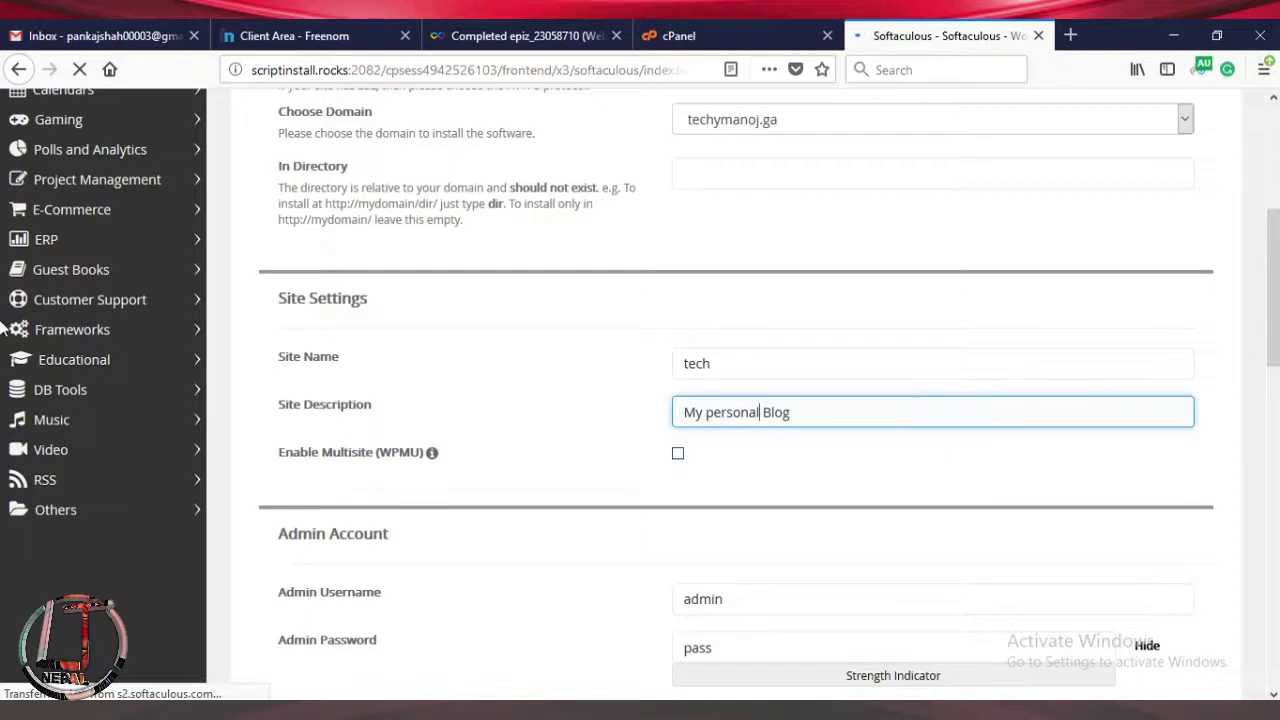
# Replace the default 'admin' username with a custom admin username.
pyautogui.scroll(-3, 3, 340)
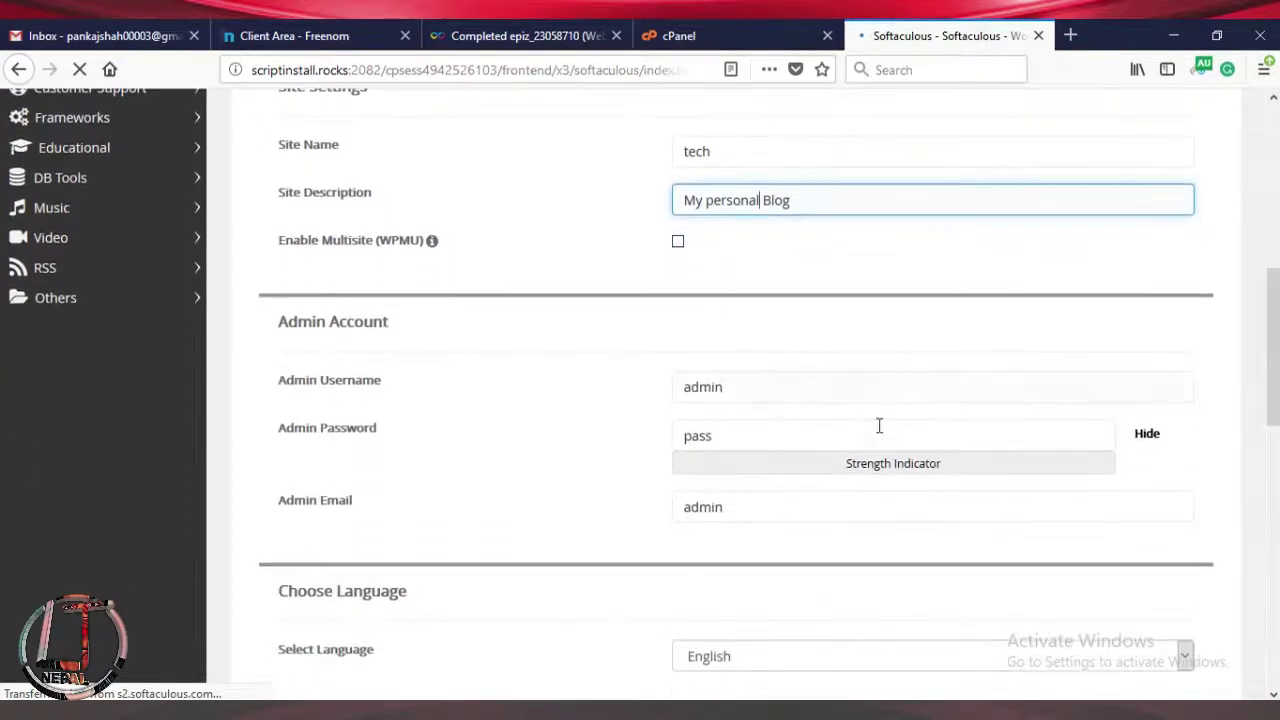
pyautogui.click(718, 387)
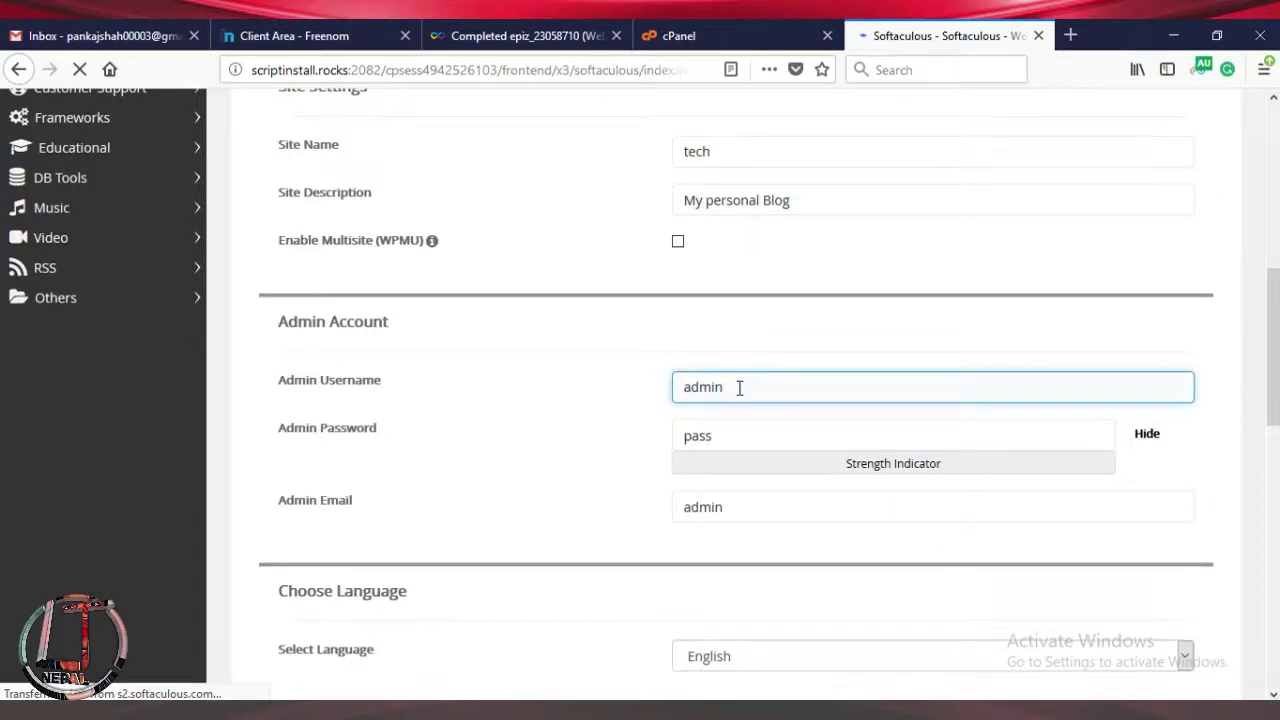
pyautogui.doubleClick(691, 387)
pyautogui.press('BackSpace')
pyautogui.write('techymanoj')
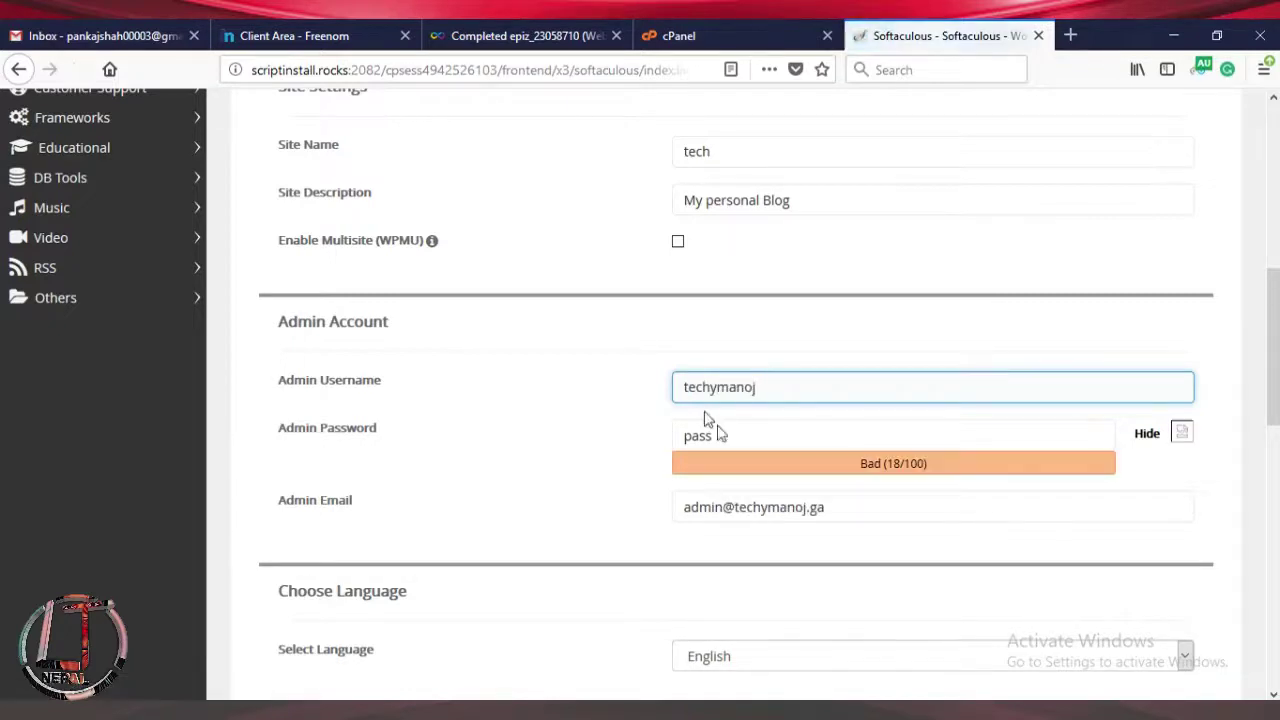
# Replace the default admin password with a new one, dismissing the insecure-connection warning.
pyautogui.click(734, 441)
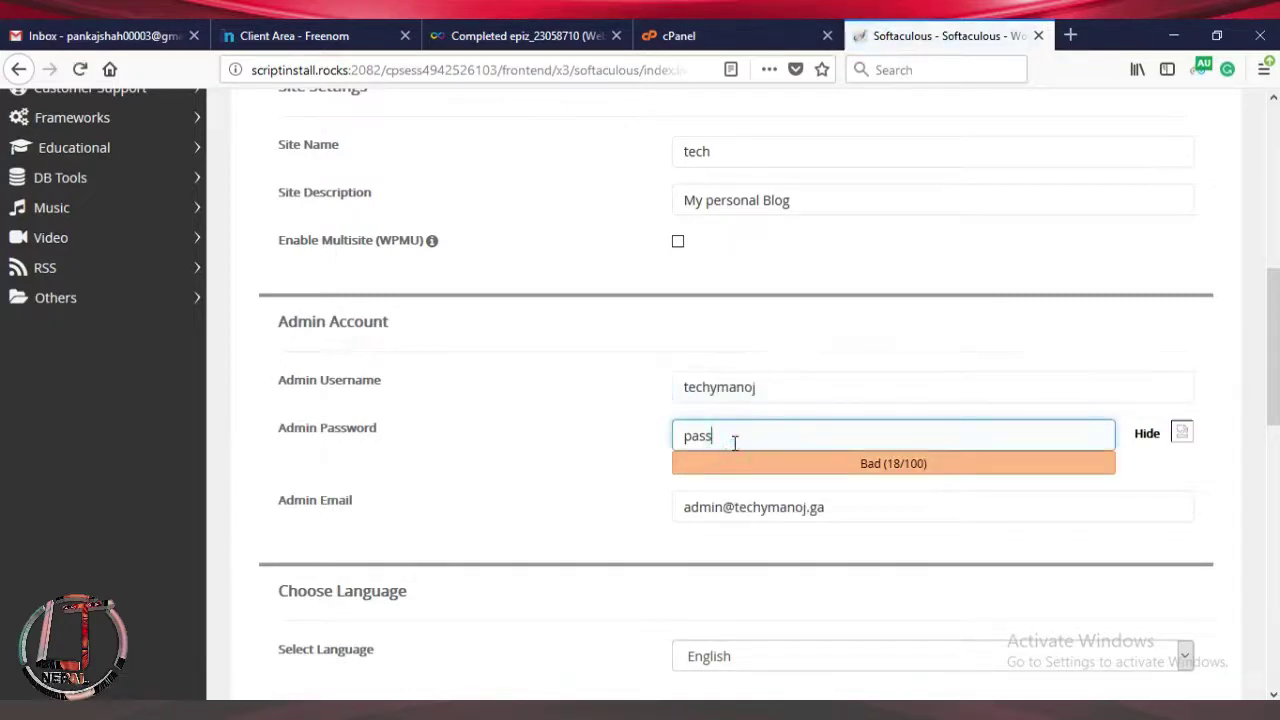
pyautogui.press('BackSpace')
pyautogui.press('BackSpace')
pyautogui.press('BackSpace')
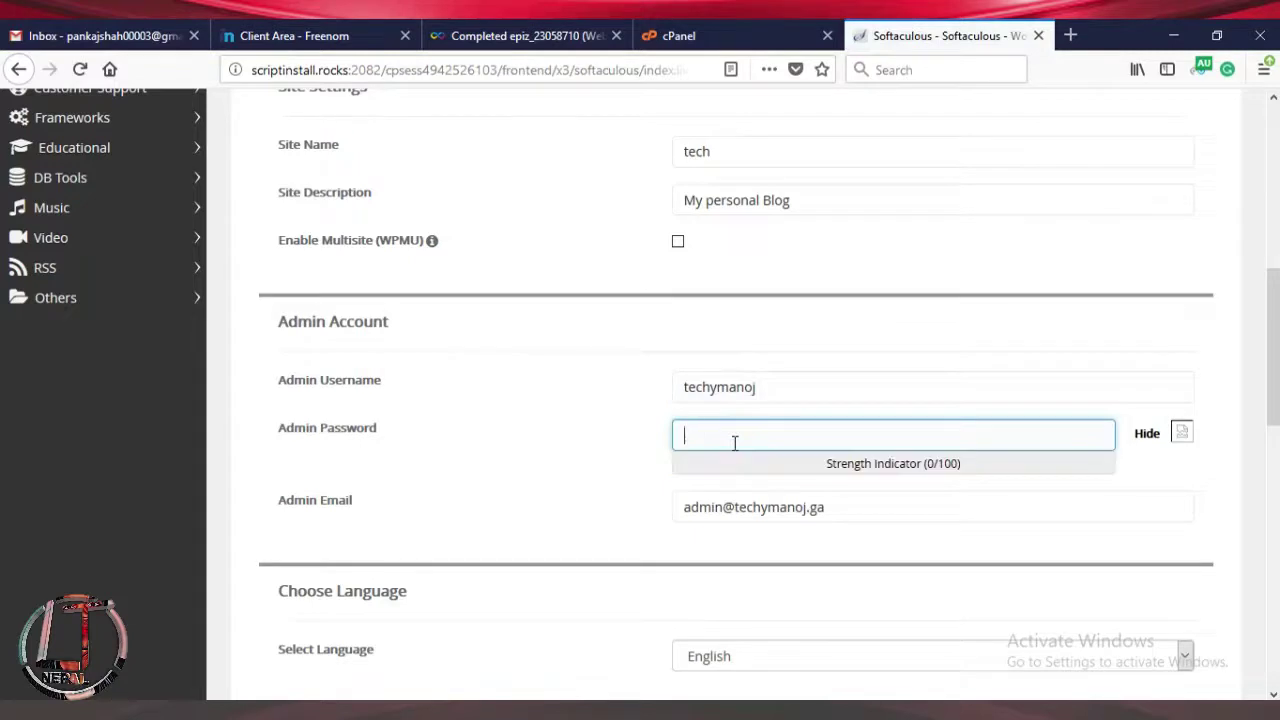
pyautogui.click(1145, 432)
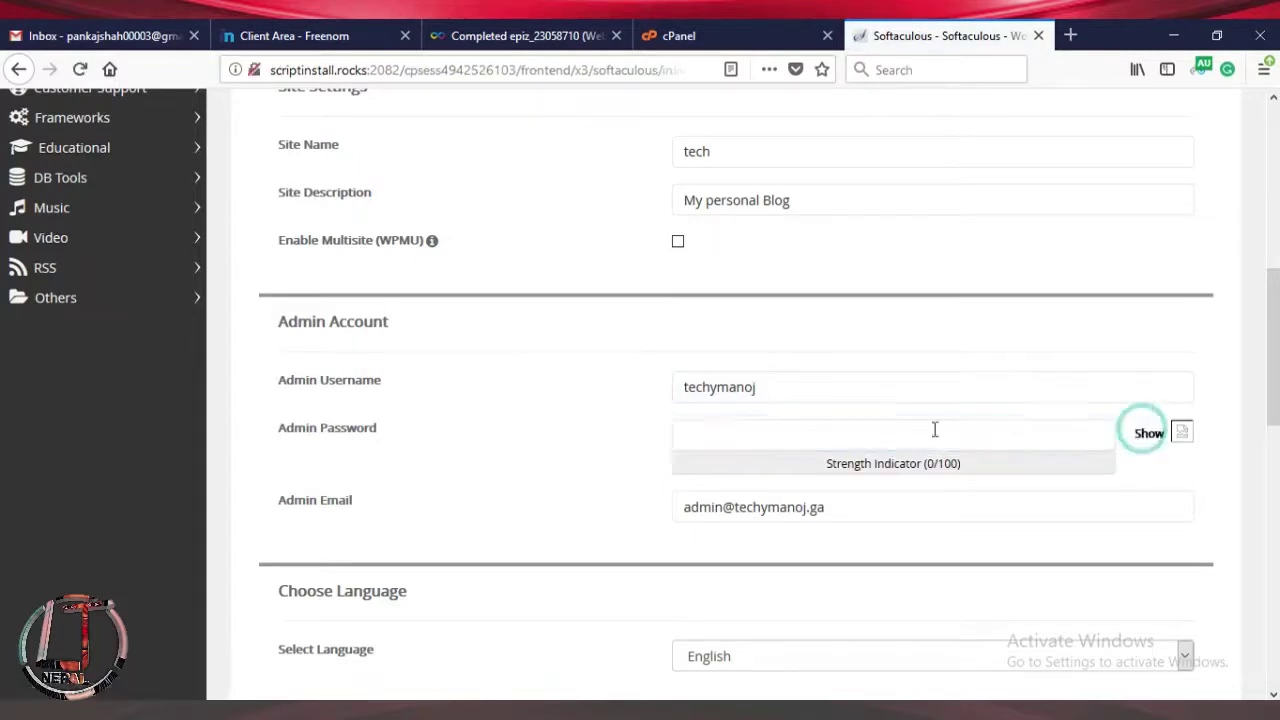
pyautogui.click(802, 432)
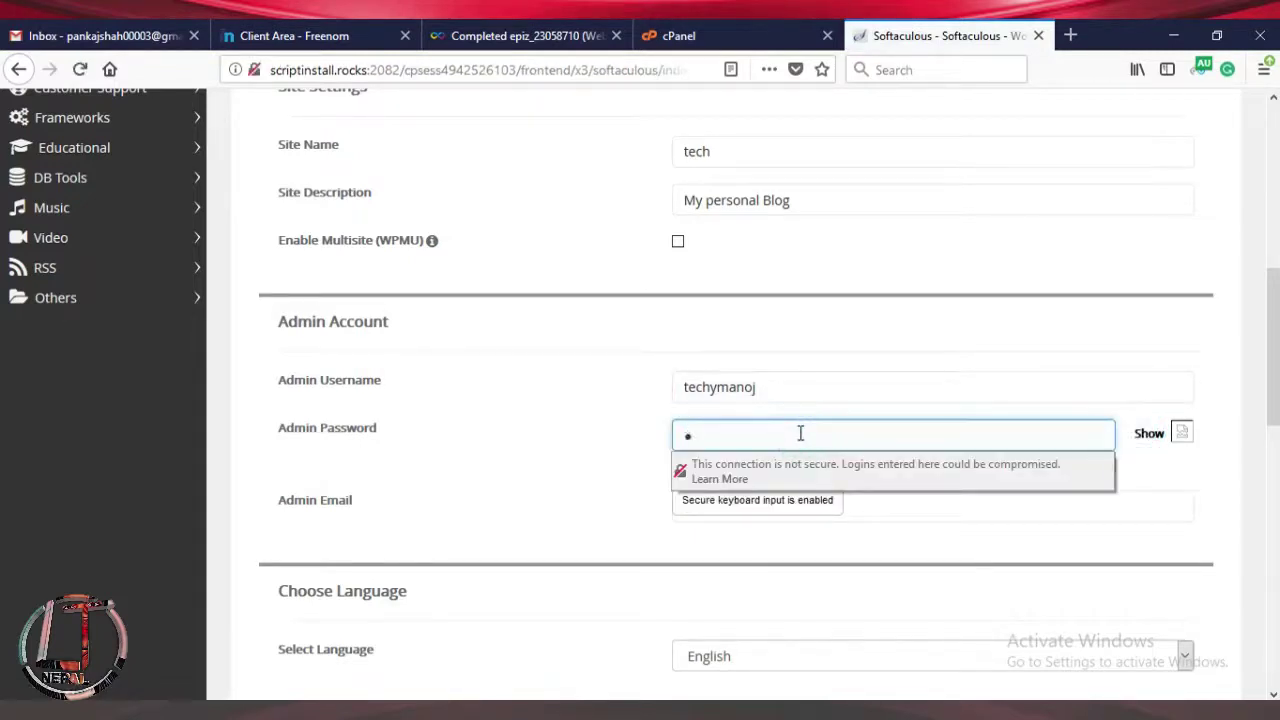
pyautogui.write('passw')
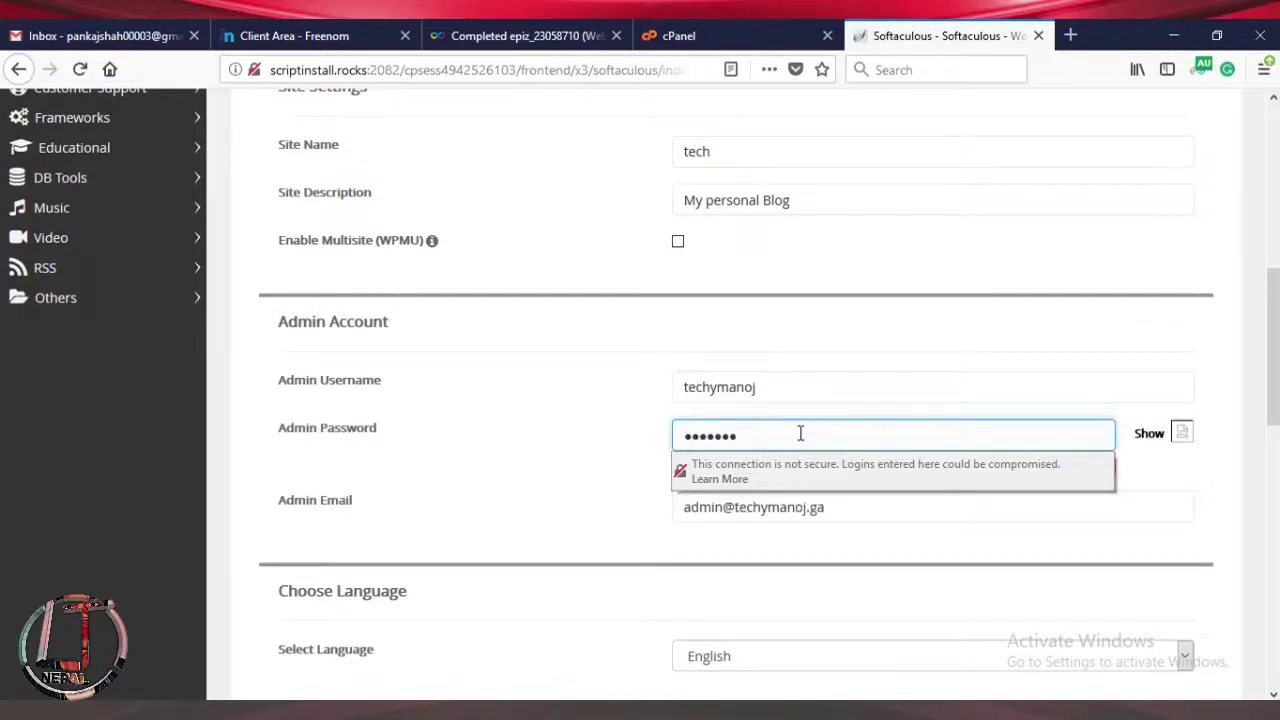
pyautogui.click(555, 507)
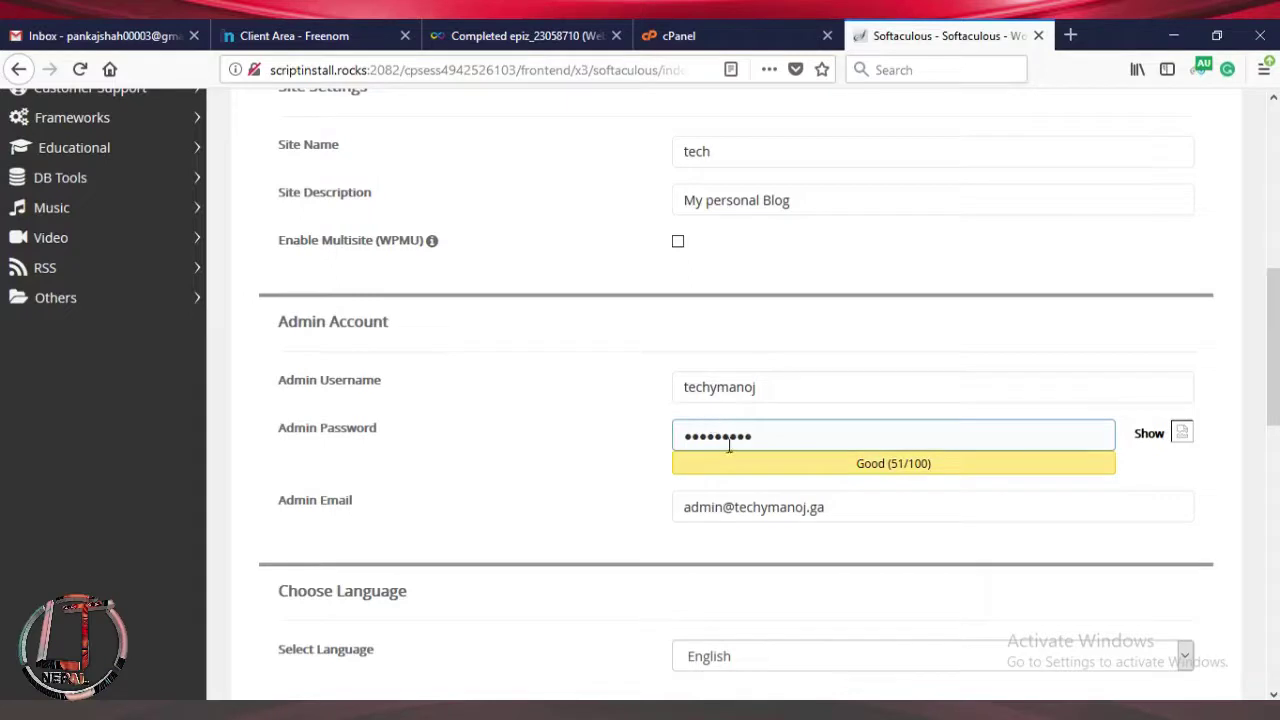
# Replace the placeholder admin e-mail with the site owner's own e-mail address.
pyautogui.click(716, 512)
pyautogui.click(450, 520)
pyautogui.click(736, 505)
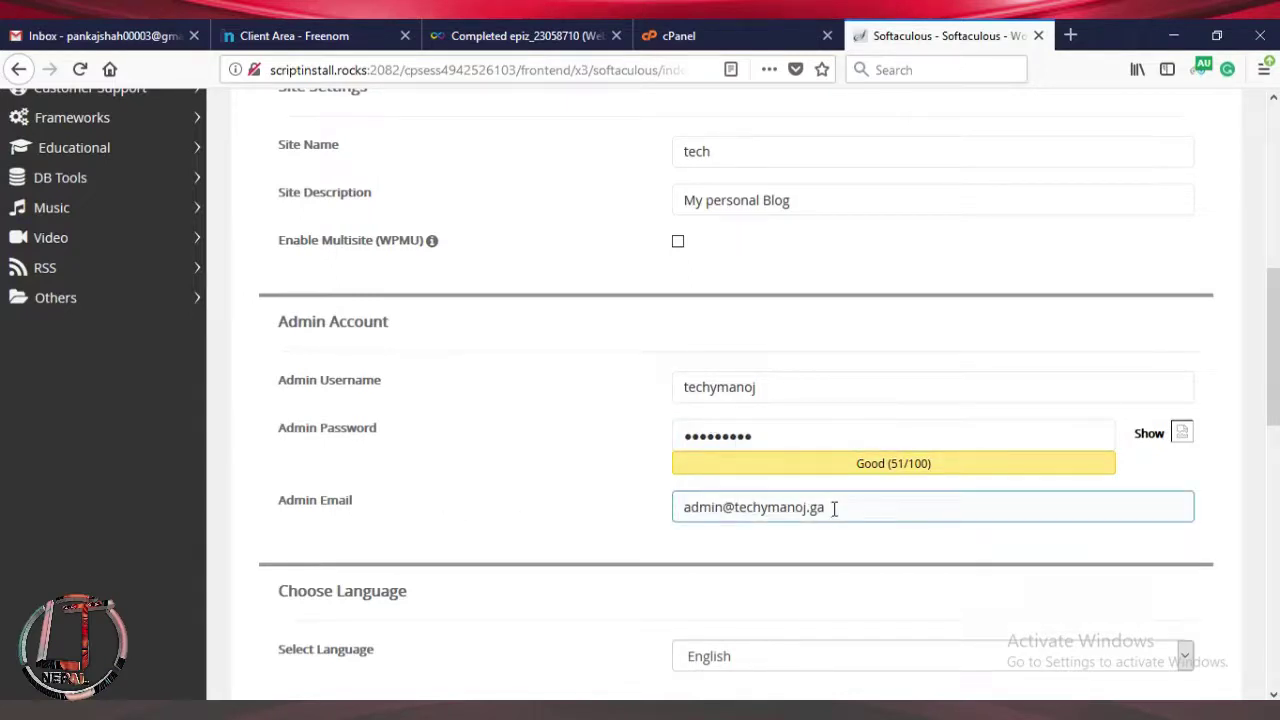
pyautogui.moveTo(834, 508); pyautogui.dragTo(675, 509)
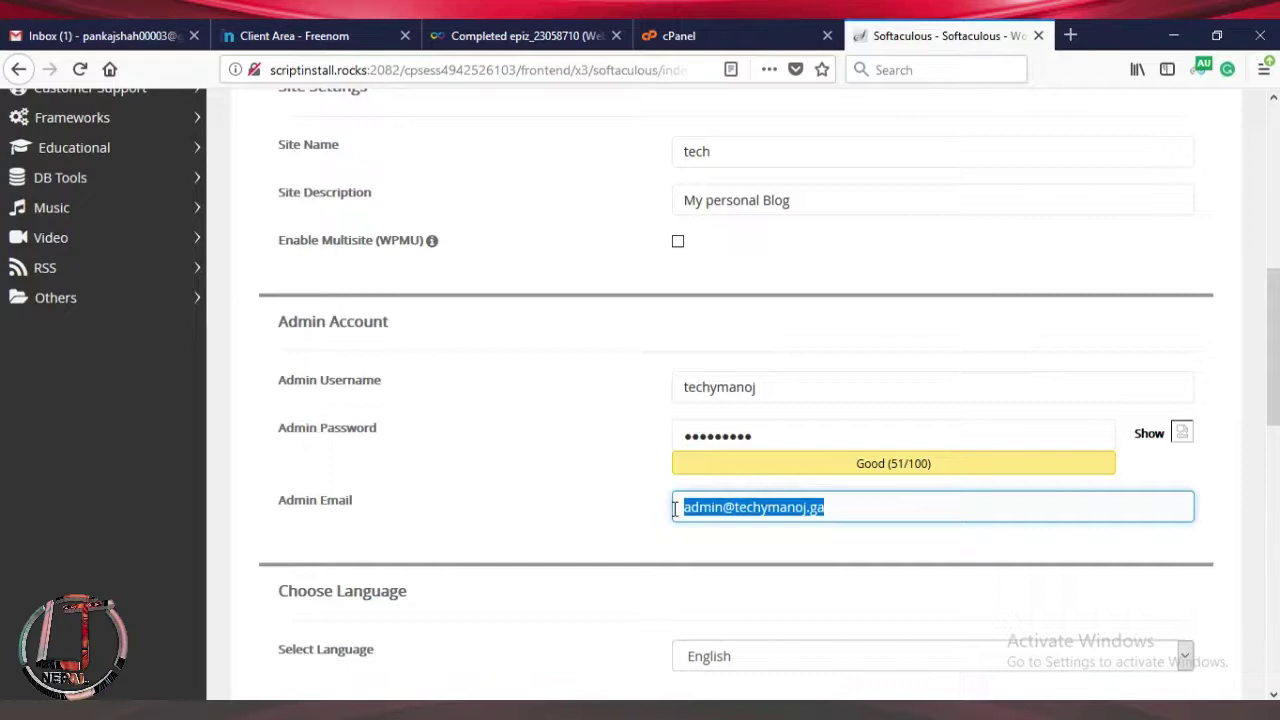
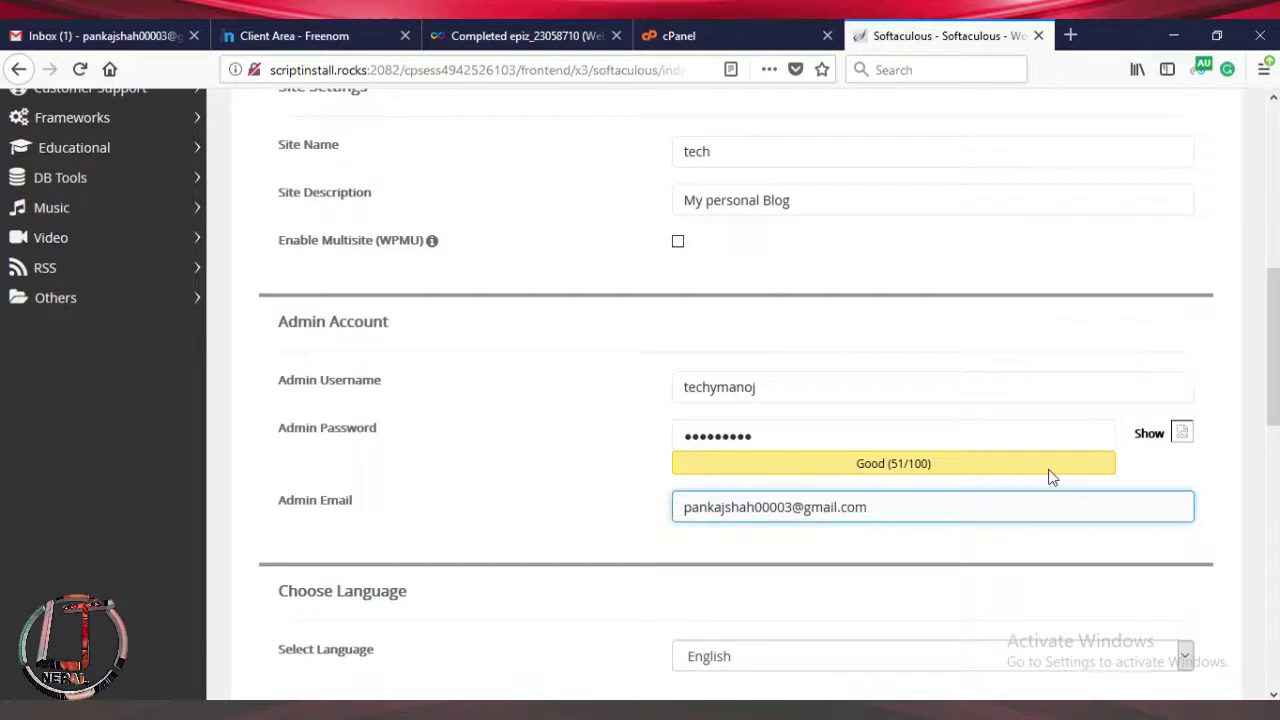
# Check the site language list and keep English selected.
pyautogui.scroll(-1, 1272, 385)
pyautogui.scroll(-3, 2, 418)
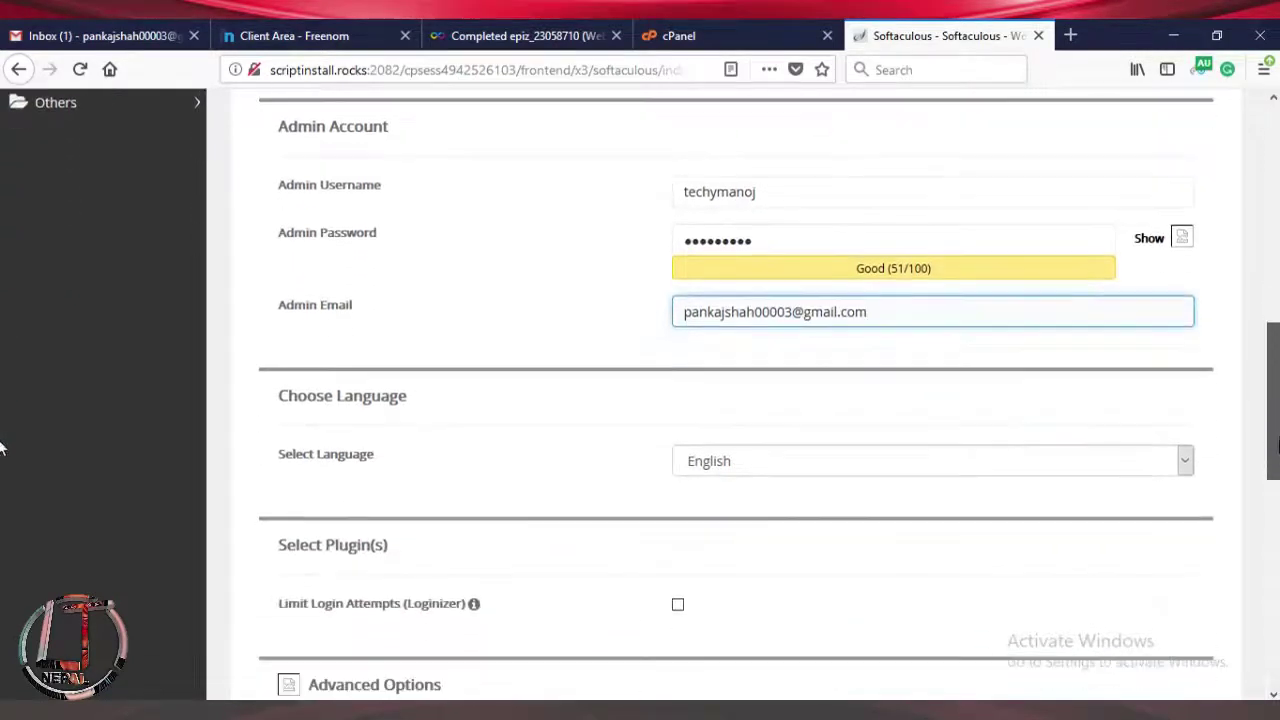
pyautogui.click(940, 470)
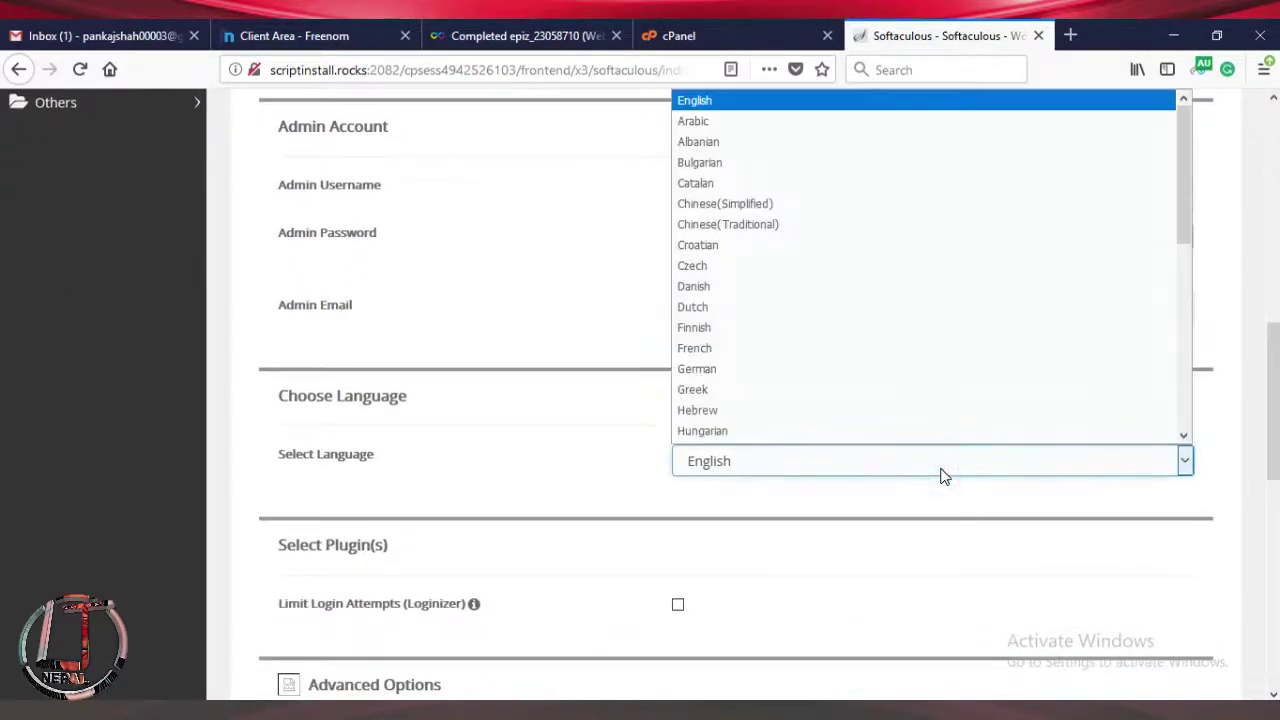
pyautogui.click(1232, 450)
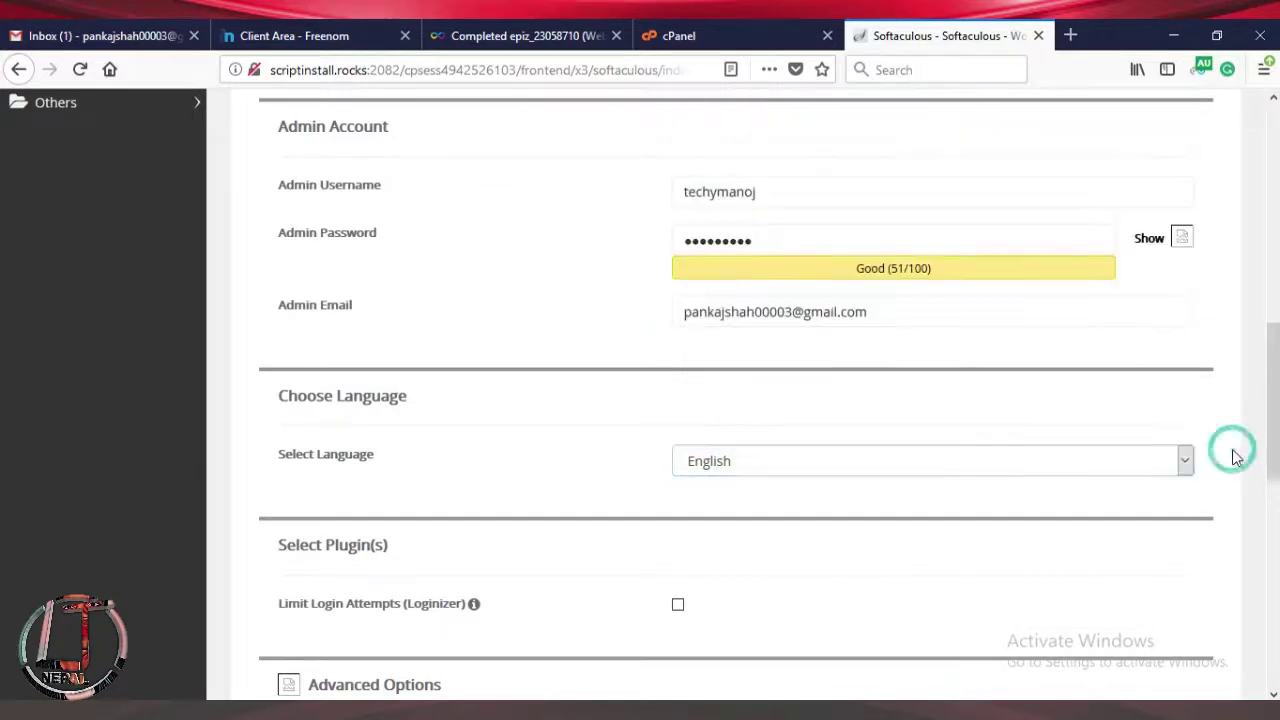
pyautogui.scroll(-8, 1, 440)
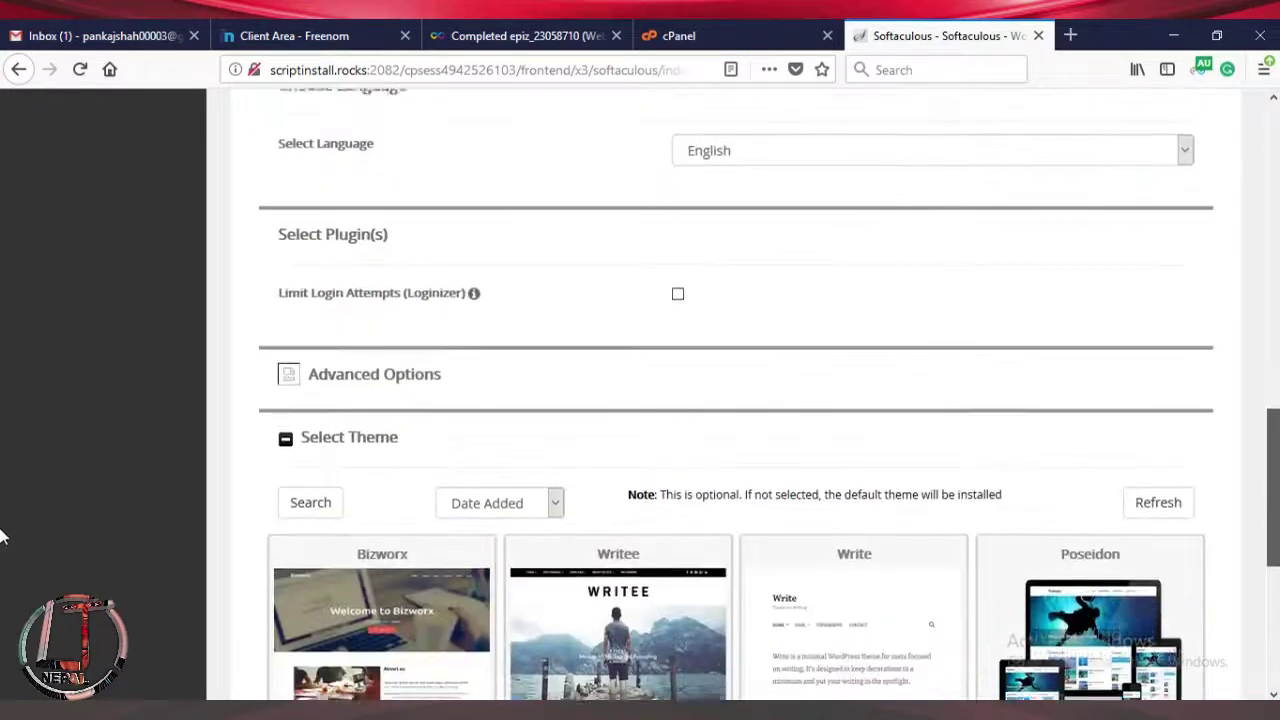
# Select the Bizworx theme card and launch the WordPress installation.
pyautogui.scroll(-3, 1, 550)
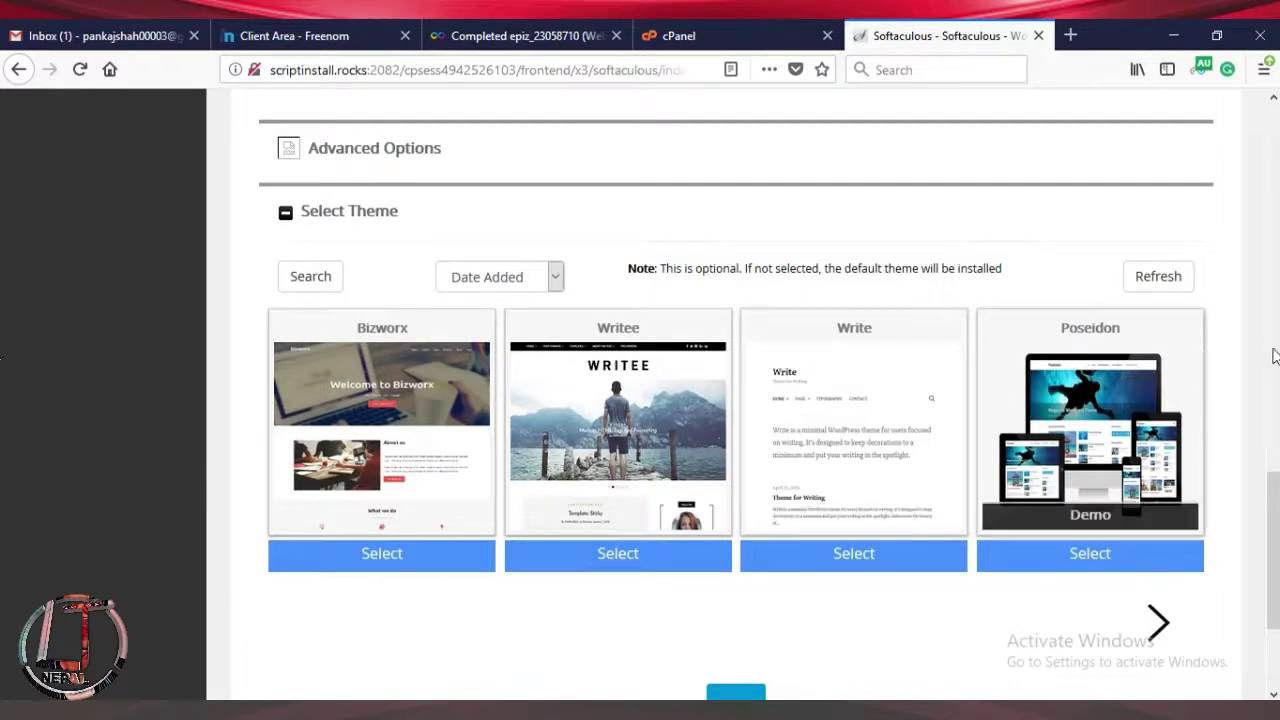
pyautogui.scroll(-1, 1276, 515)
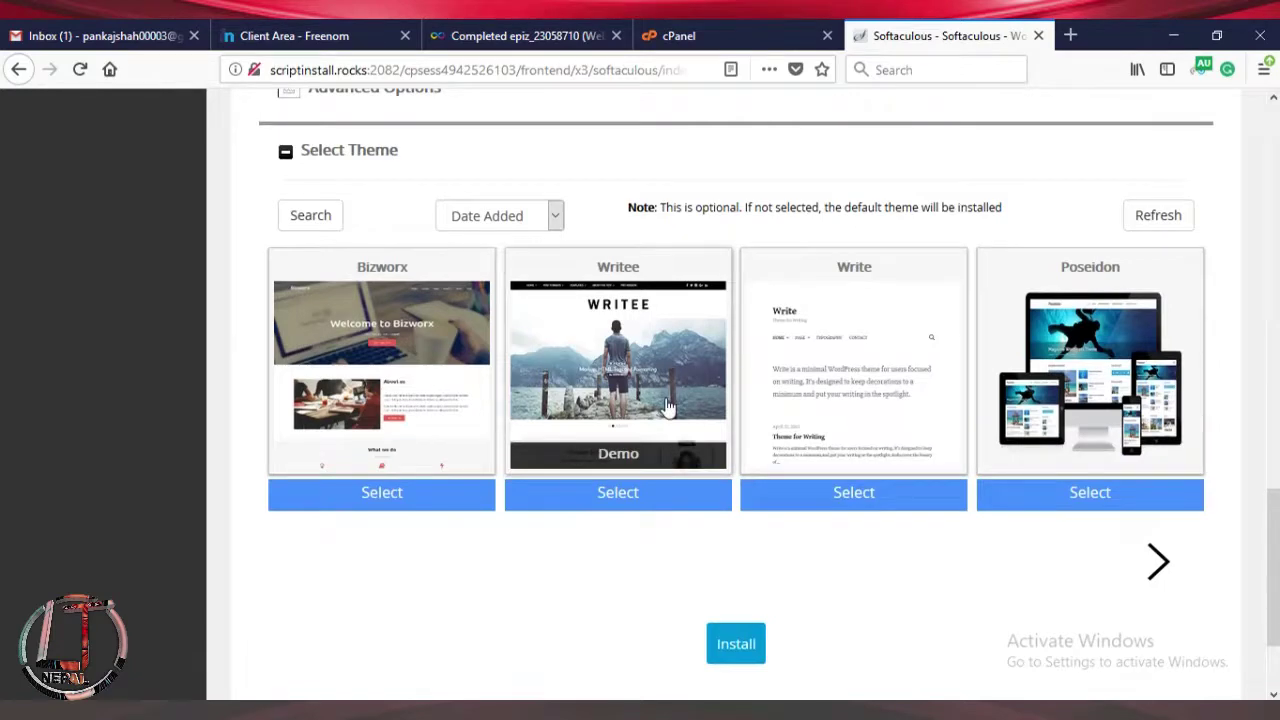
pyautogui.click(415, 360)
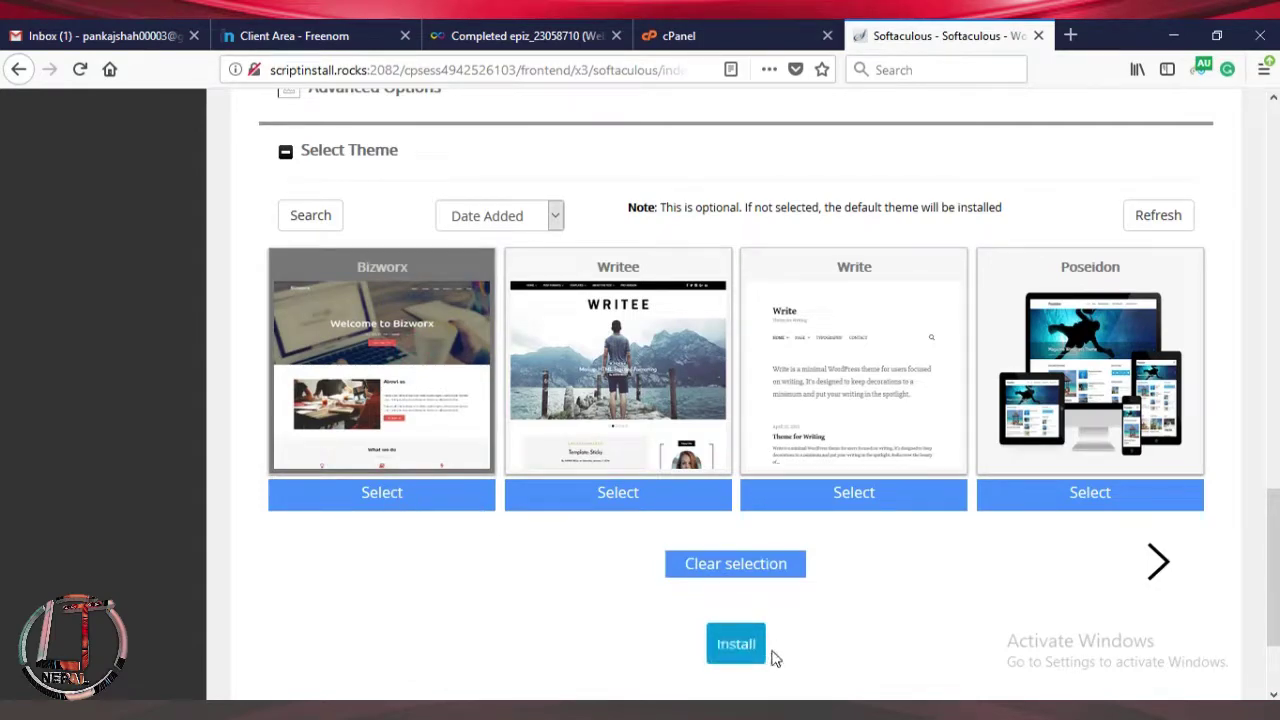
pyautogui.click(740, 646)
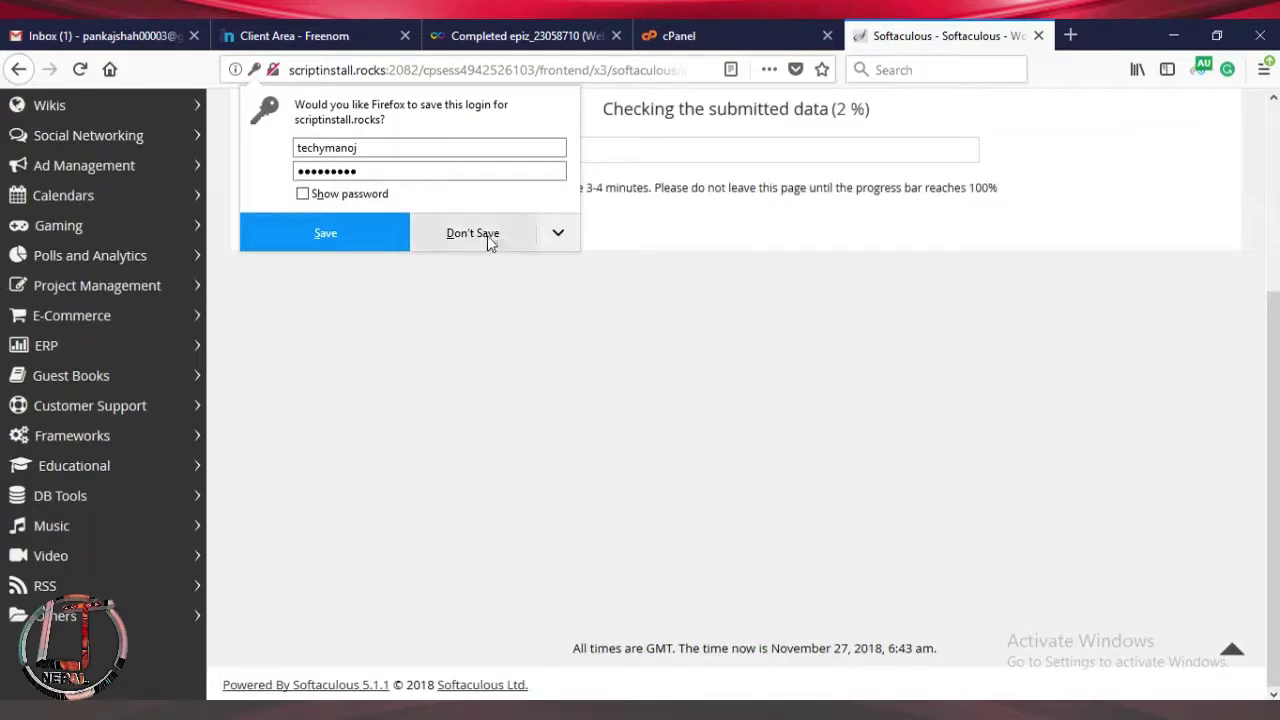
# Decline Firefox's save-login prompt and wait for the install progress to reach 100%.
pyautogui.click(488, 238)
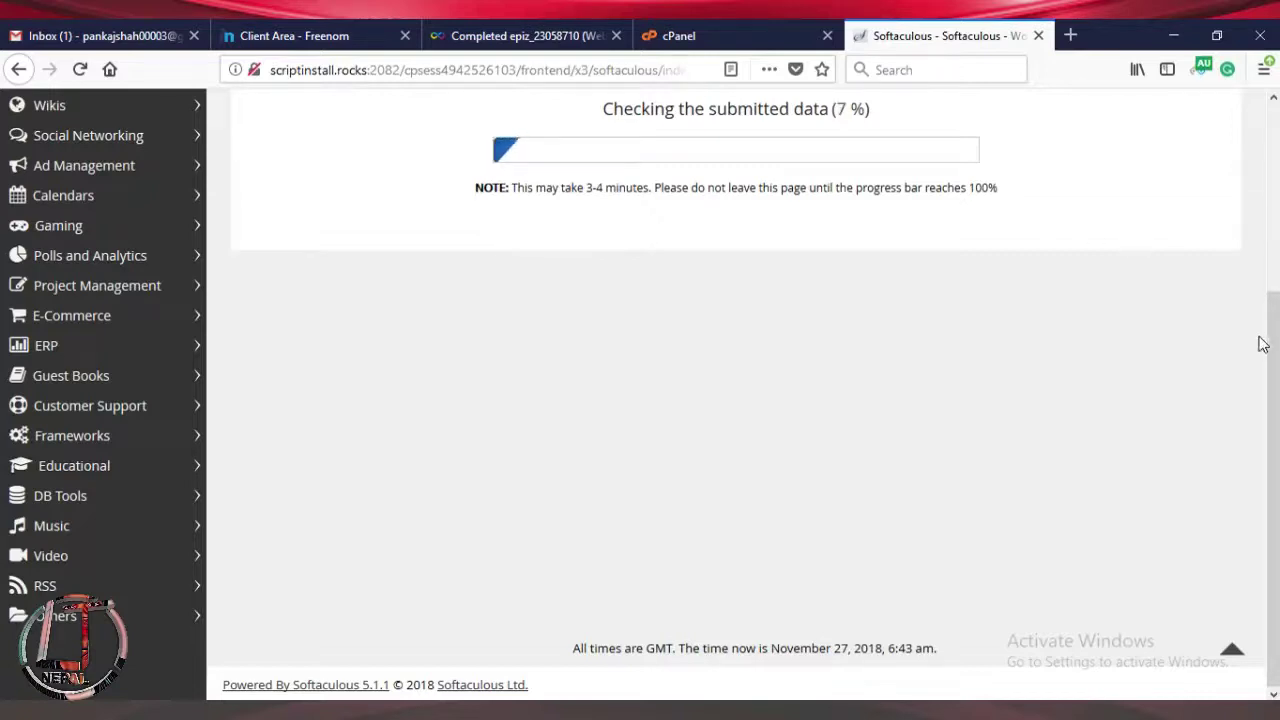
pyautogui.scroll(3, 3, 300)
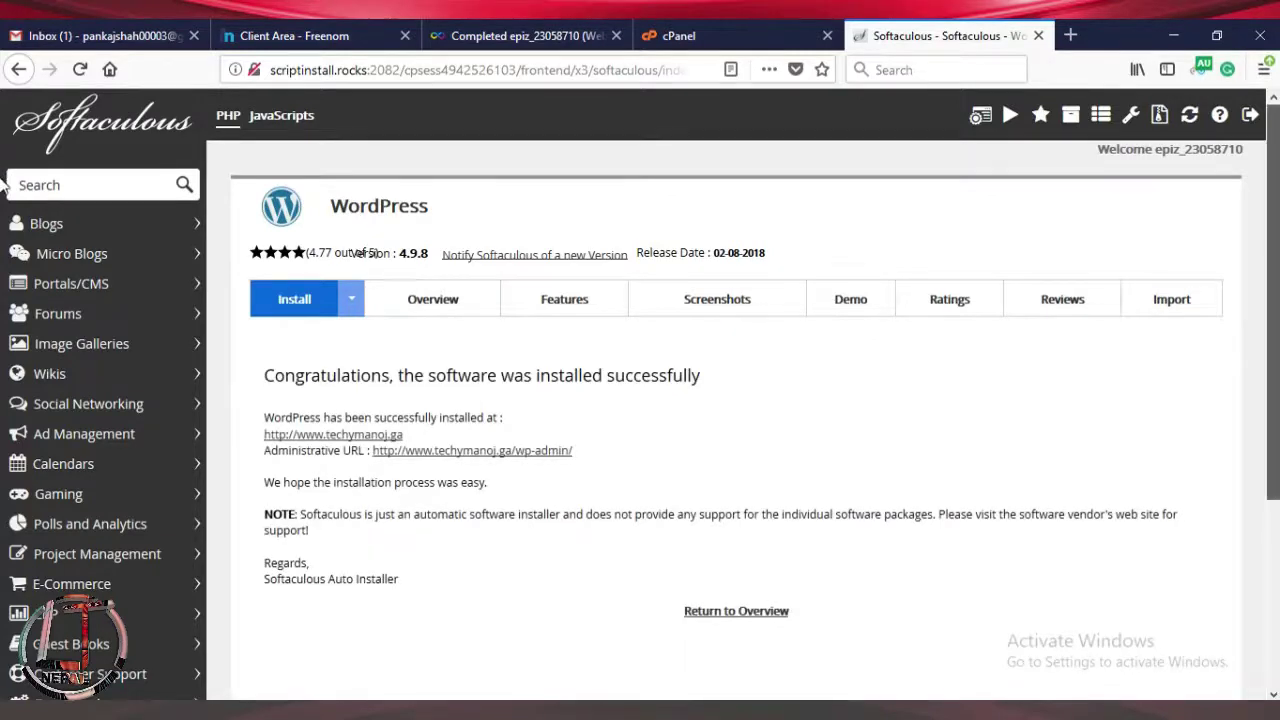
pyautogui.scroll(-2, 4, 240)
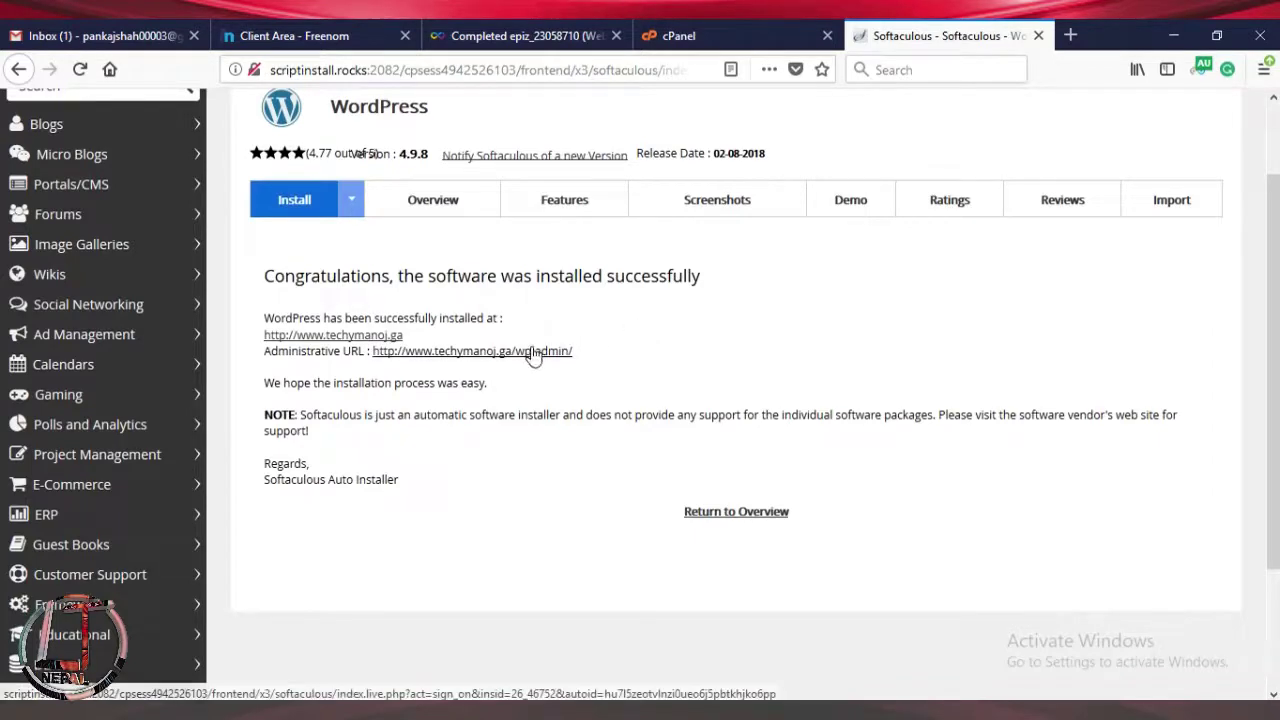
pyautogui.moveTo(590, 356); pyautogui.dragTo(430, 362)
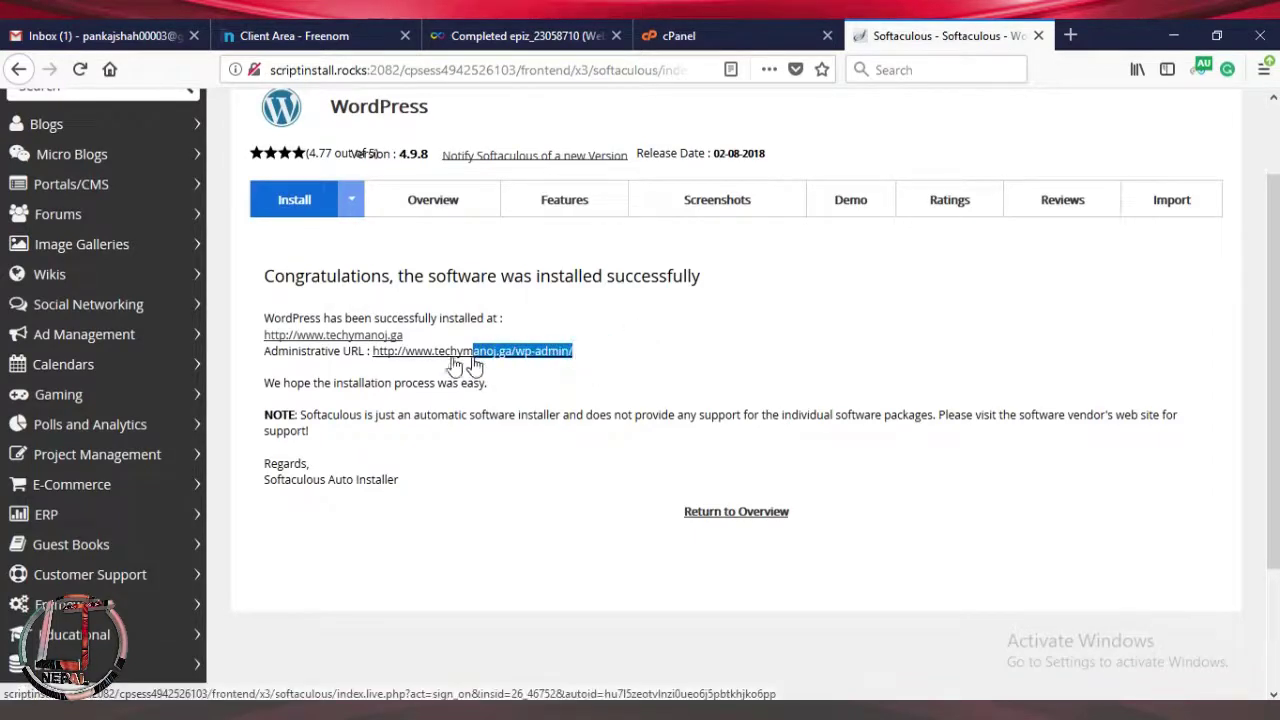
pyautogui.click(370, 356)
pyautogui.moveTo(588, 355); pyautogui.dragTo(370, 357)
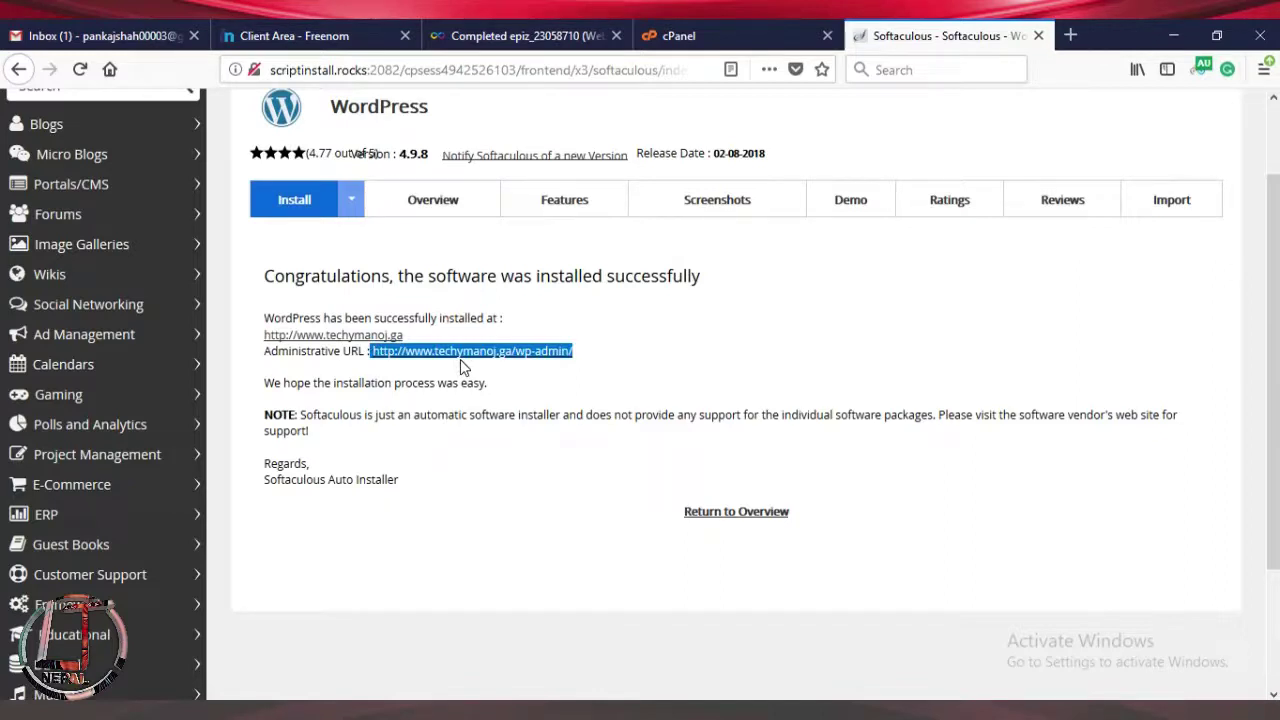
pyautogui.click(636, 346)
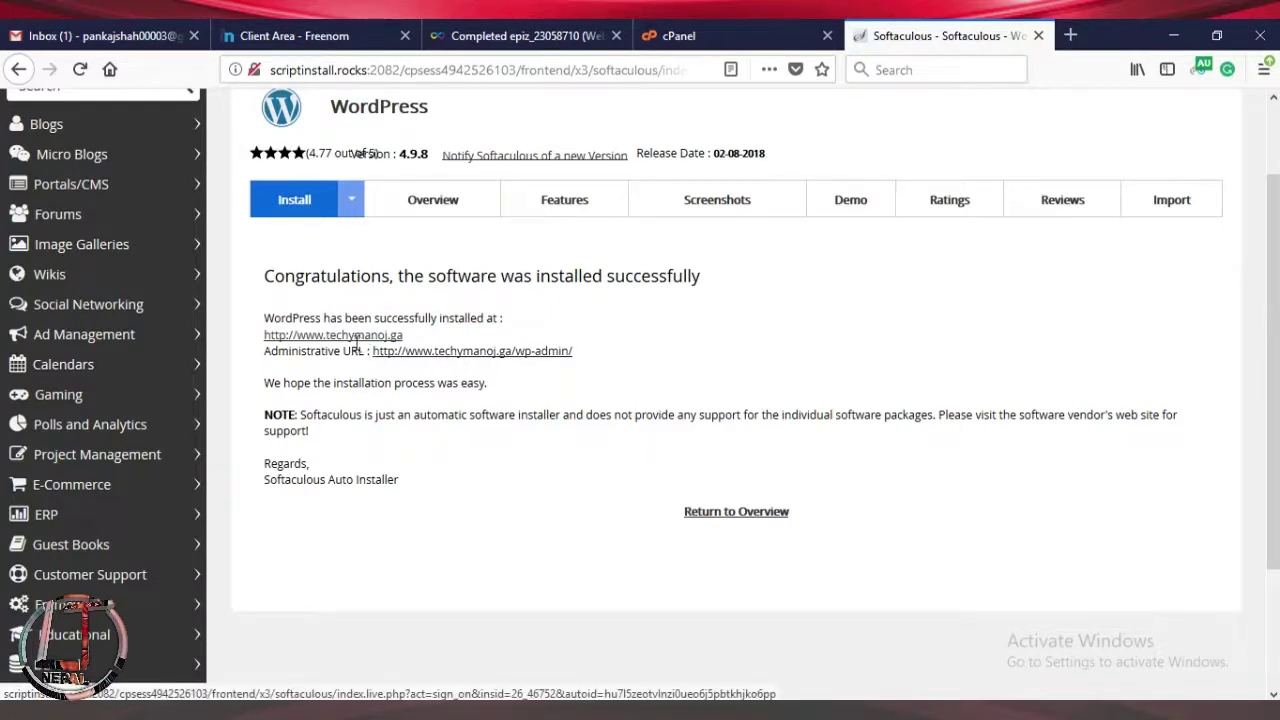
pyautogui.click(517, 353)
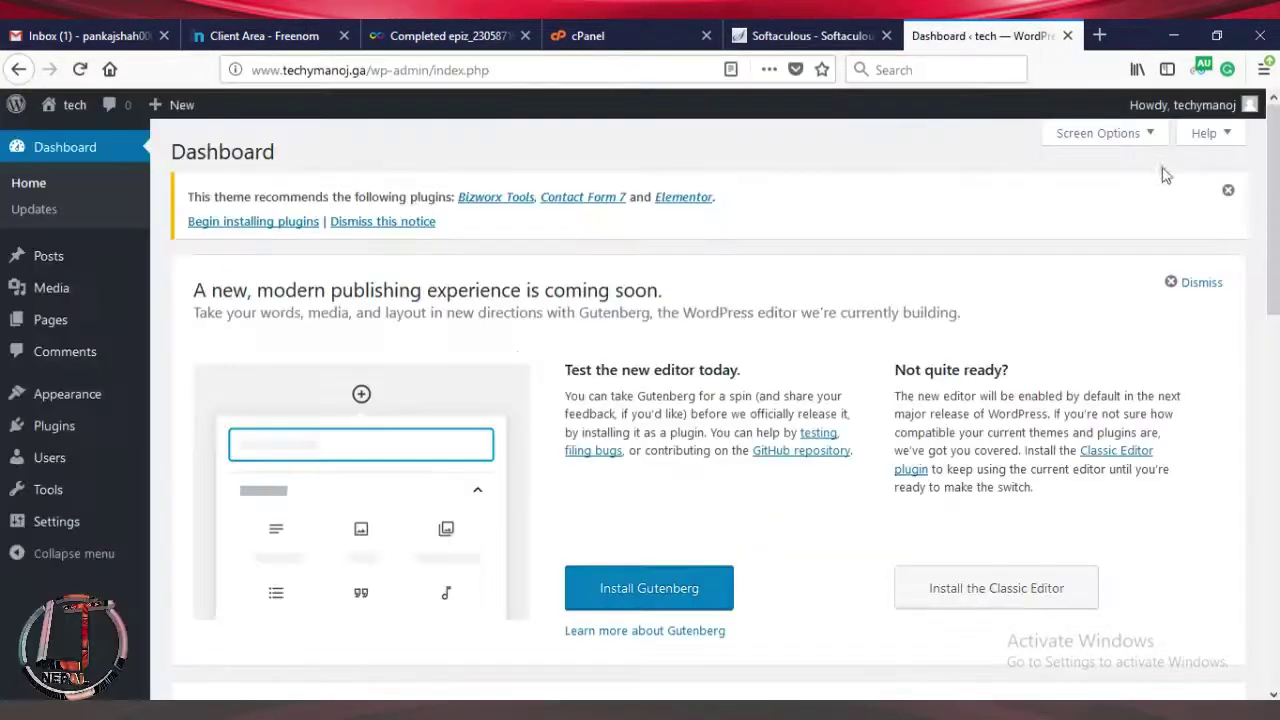
# Launch Customize Your Site from the Dashboard Welcome panel to preview the Bizworx homepage.
pyautogui.scroll(-10, 3, 178)
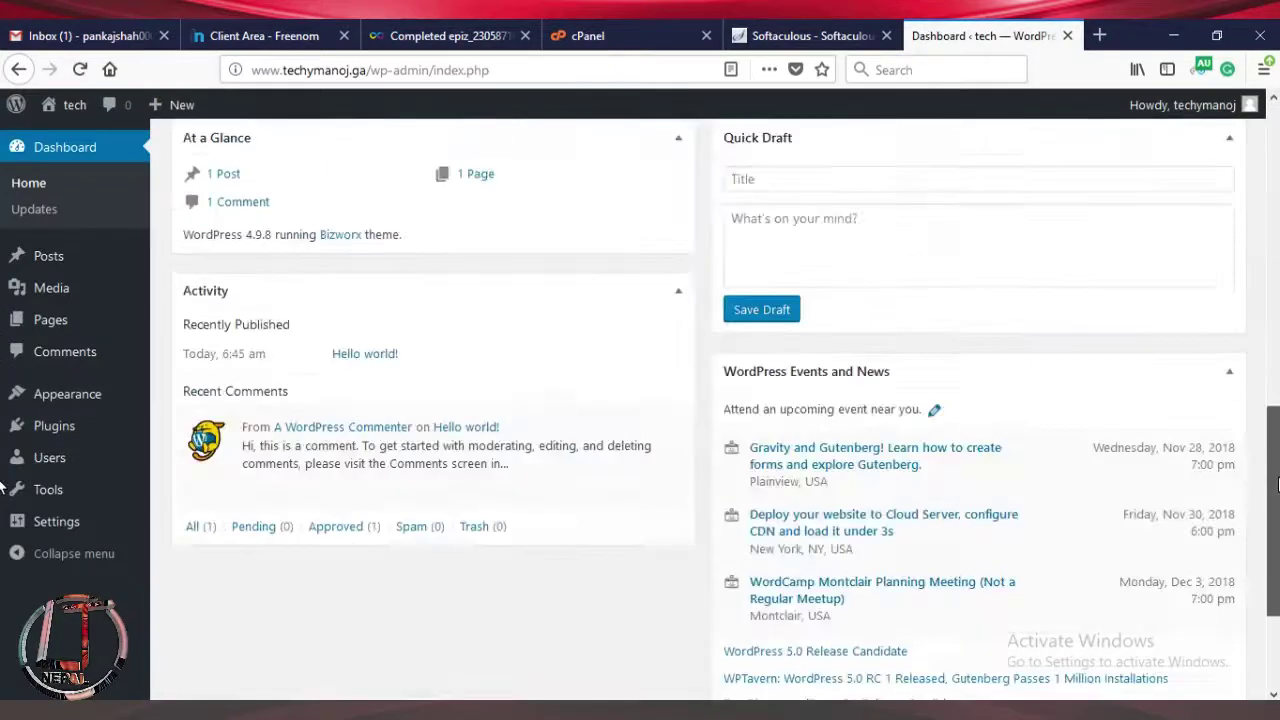
pyautogui.scroll(5, 3, 440)
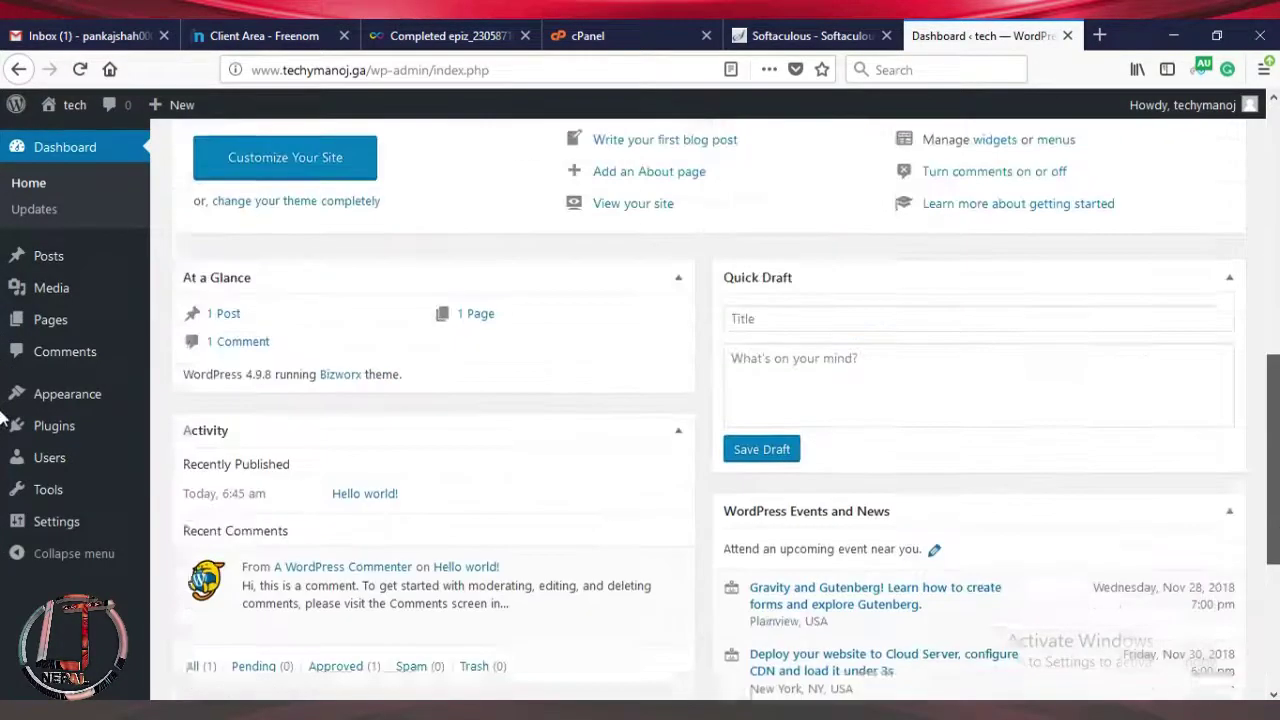
pyautogui.scroll(2, 3, 388)
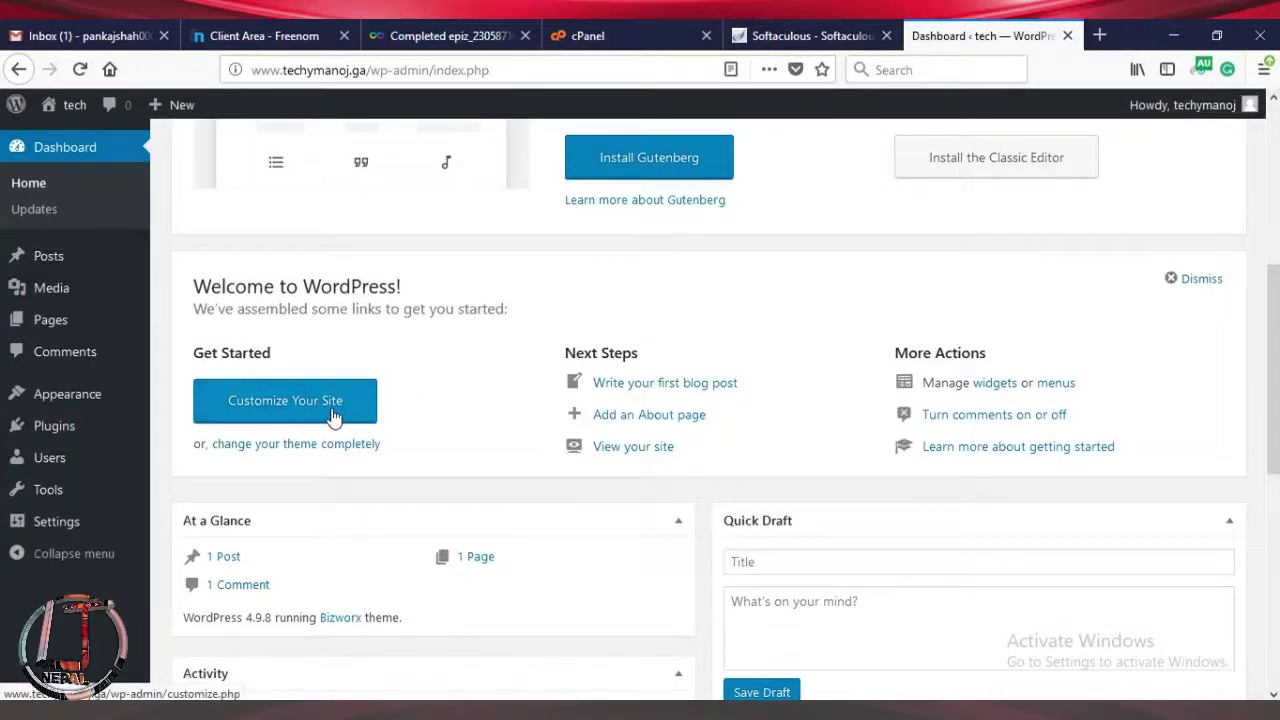
pyautogui.click(333, 412)
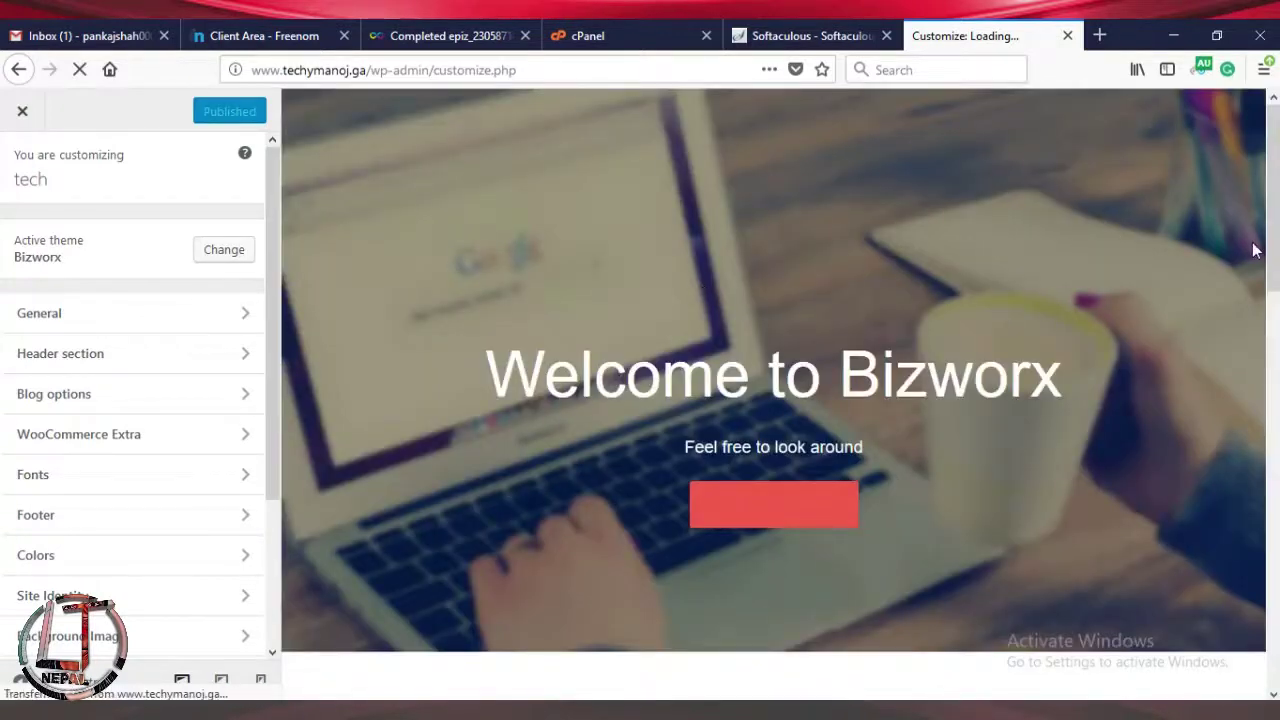
# Start a Twenty Seventeen live preview from the Customizer's themes, then return to the Softaculous tab.
pyautogui.moveTo(1274, 245)
pyautogui.mouseDown()
pyautogui.moveTo(1276, 594)
pyautogui.moveTo(1276, 238)
pyautogui.mouseUp()
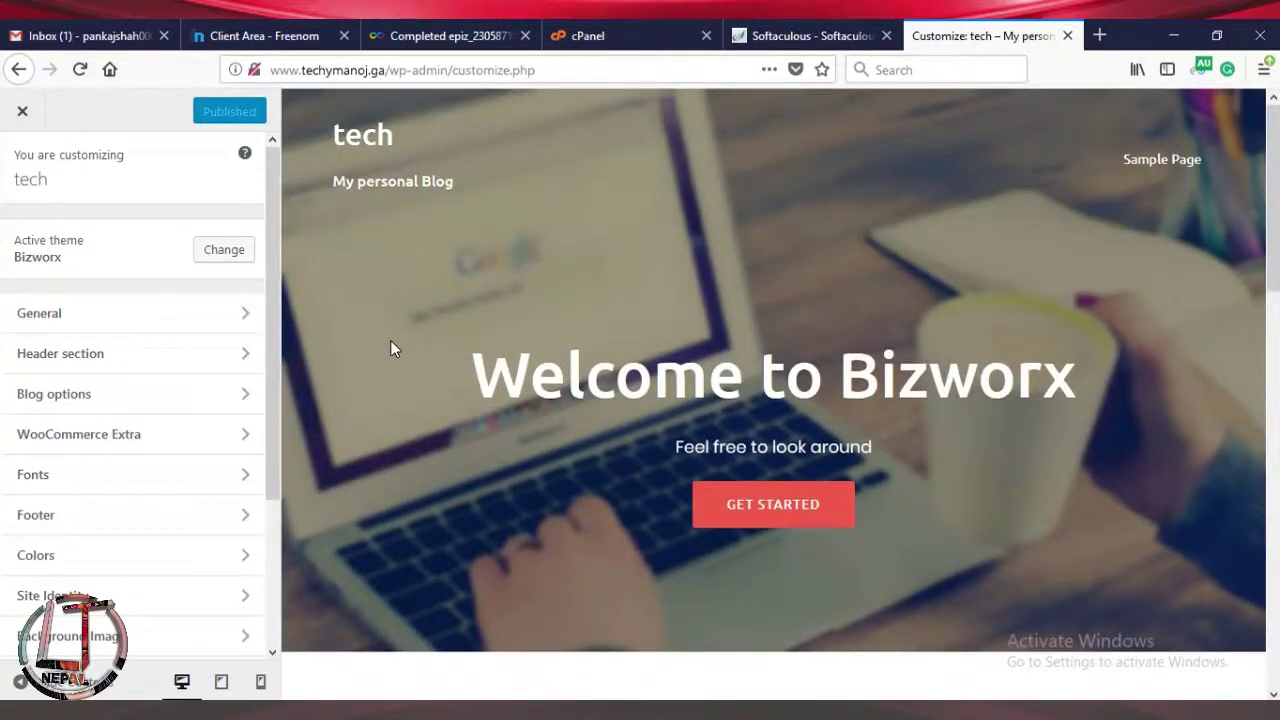
pyautogui.moveTo(269, 334); pyautogui.dragTo(268, 291)
pyautogui.click(225, 262)
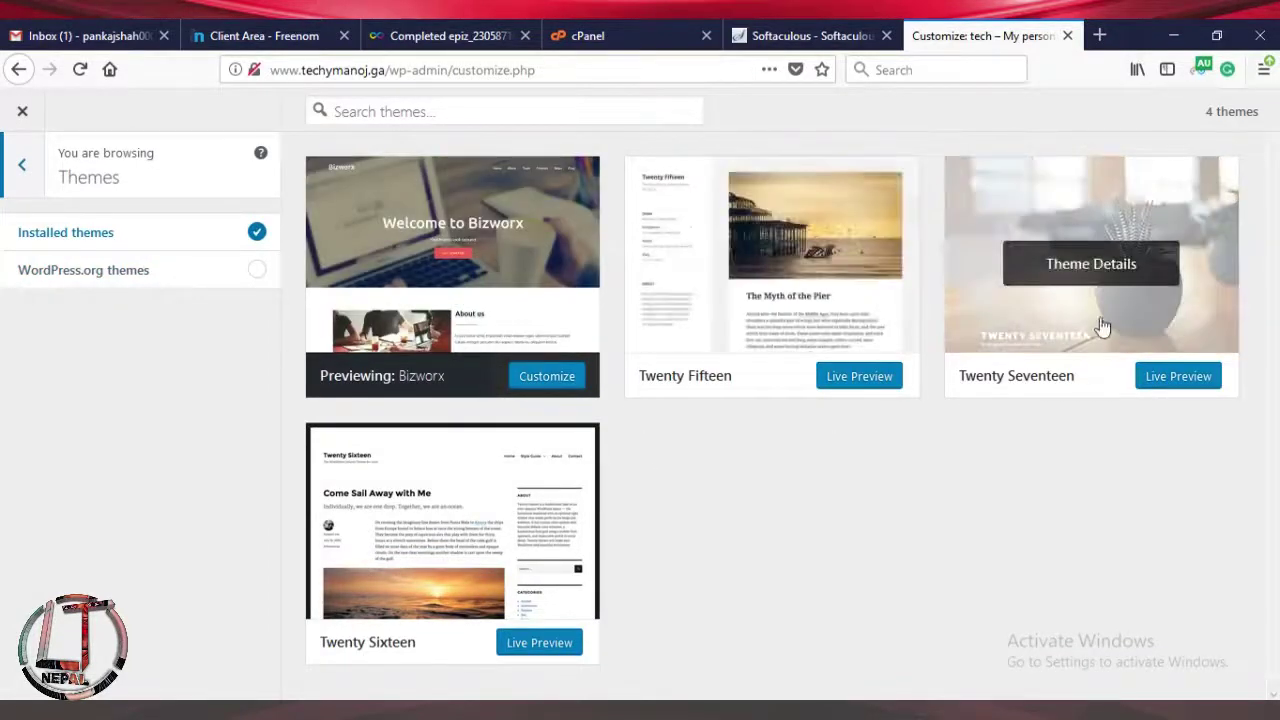
pyautogui.click(1157, 378)
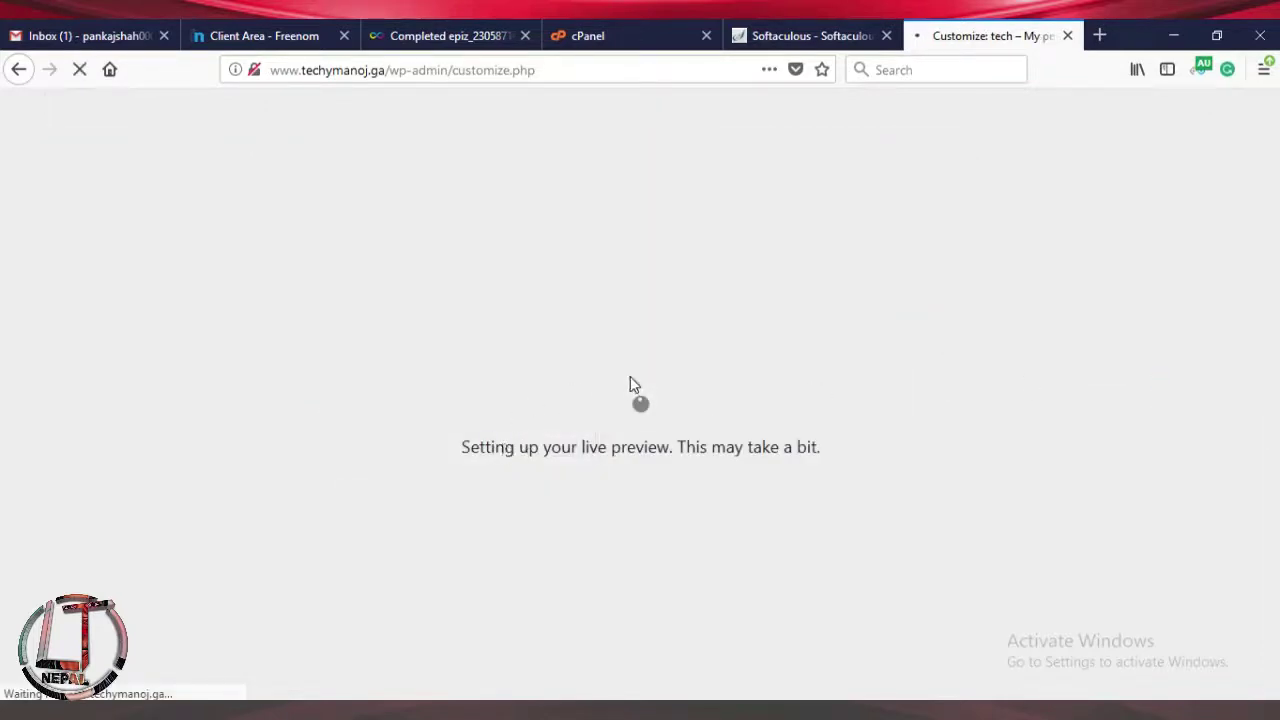
pyautogui.hotkey('ctrl', 'shift', 'Tab')
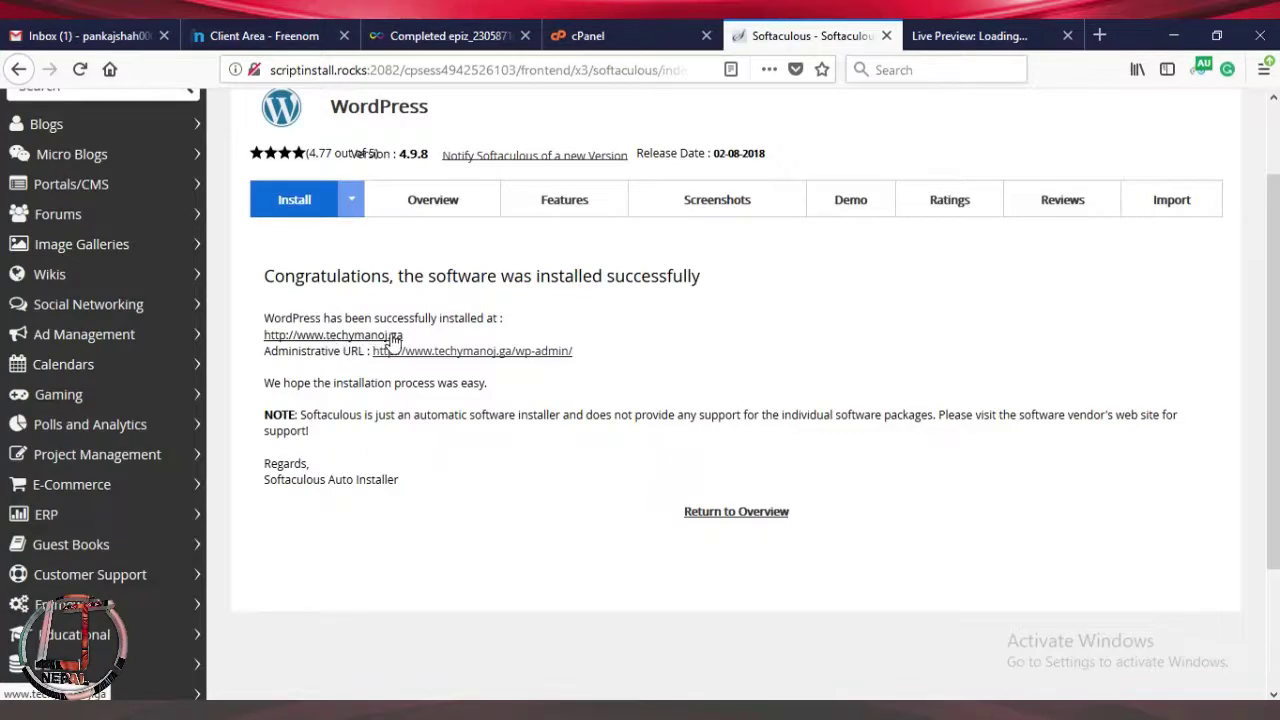
pyautogui.click(363, 335)
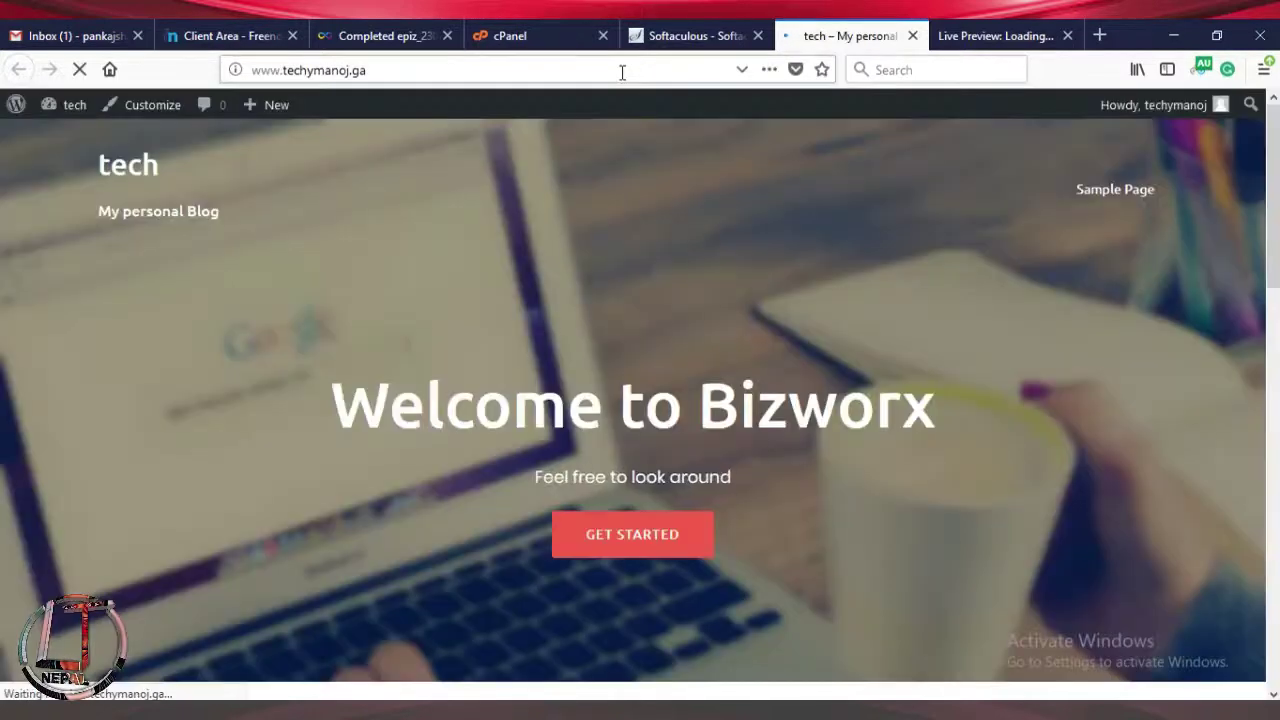
pyautogui.click(622, 72)
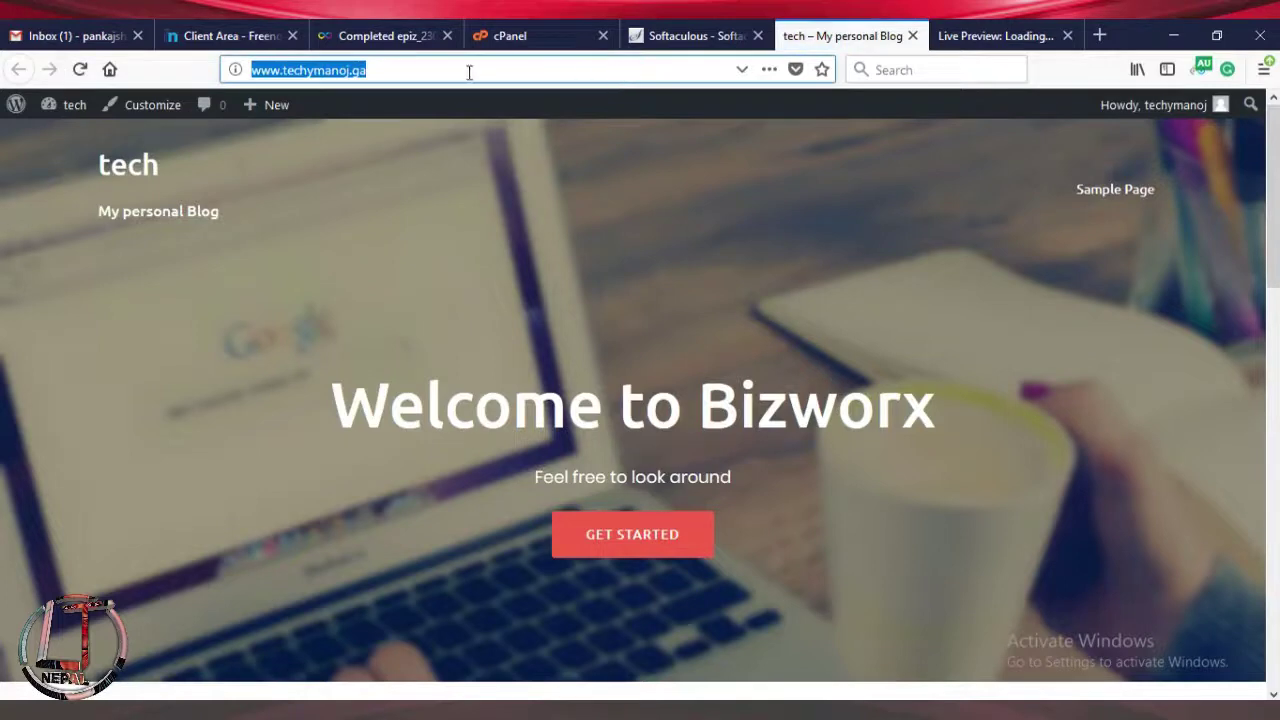
pyautogui.click(415, 66)
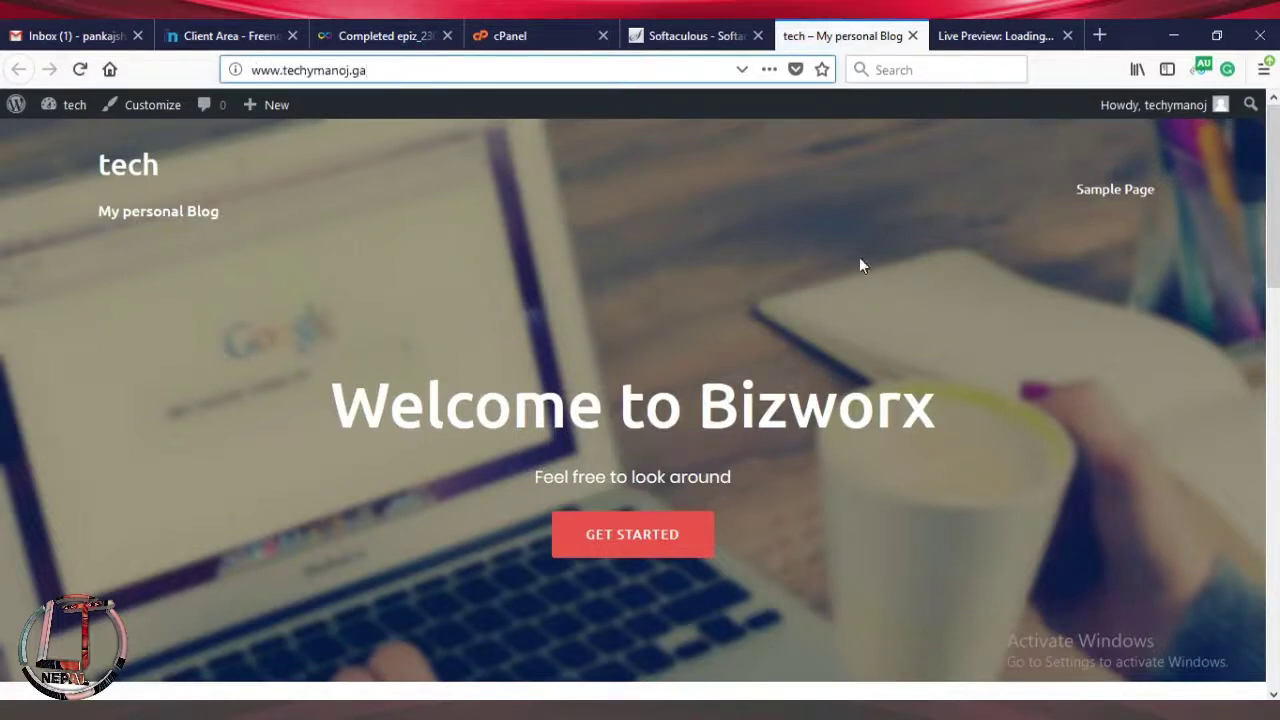
pyautogui.scroll(-10, 3, 300)
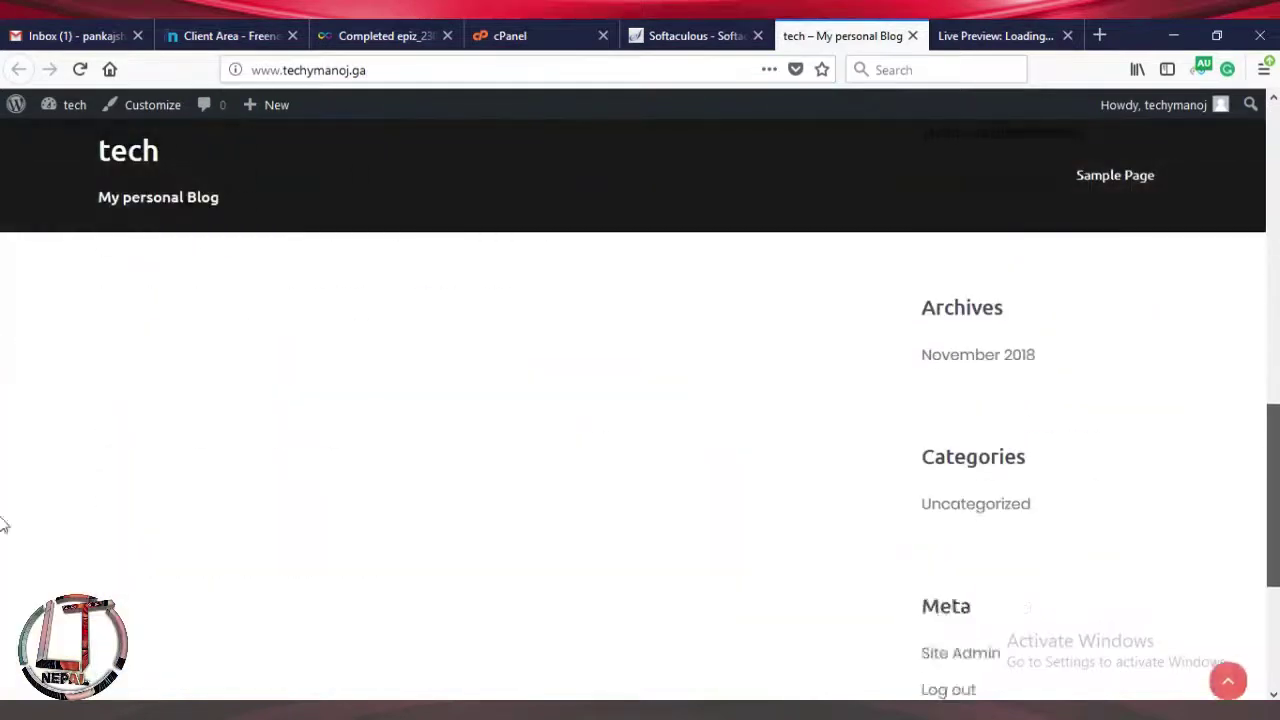